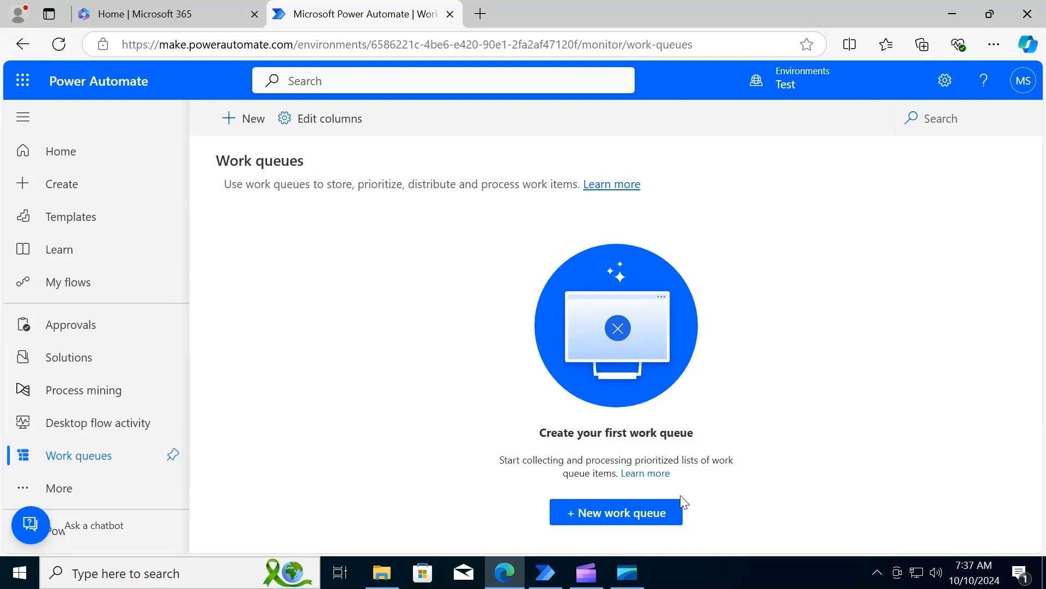
Step: Start a new work queue named "Test work queue" with the description "for testing retry feature"
click(659, 513)
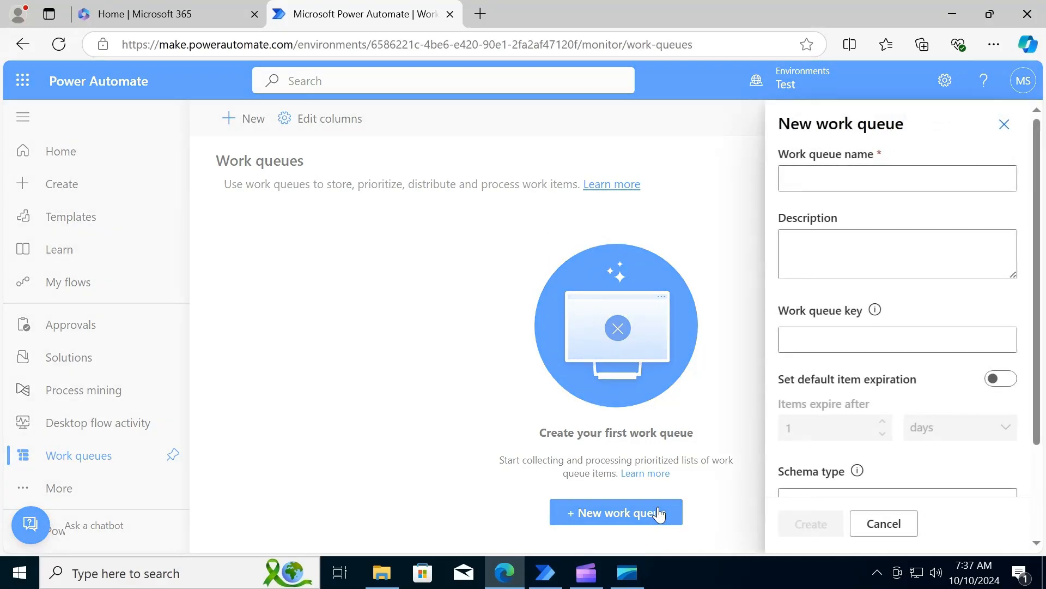
click(852, 186)
text(Test)
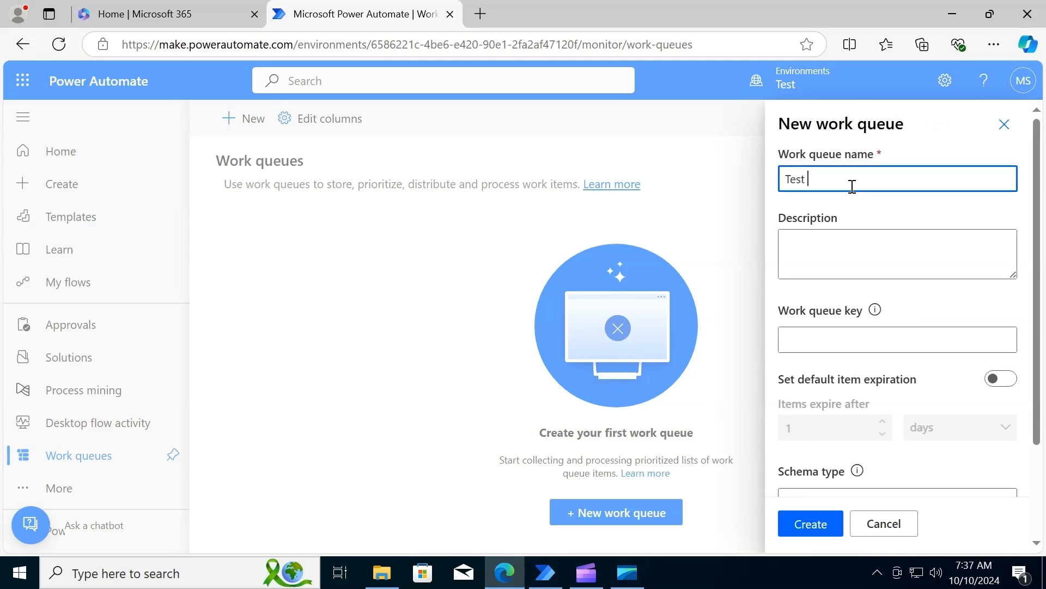
text( work queue)
click(818, 248)
text(for )
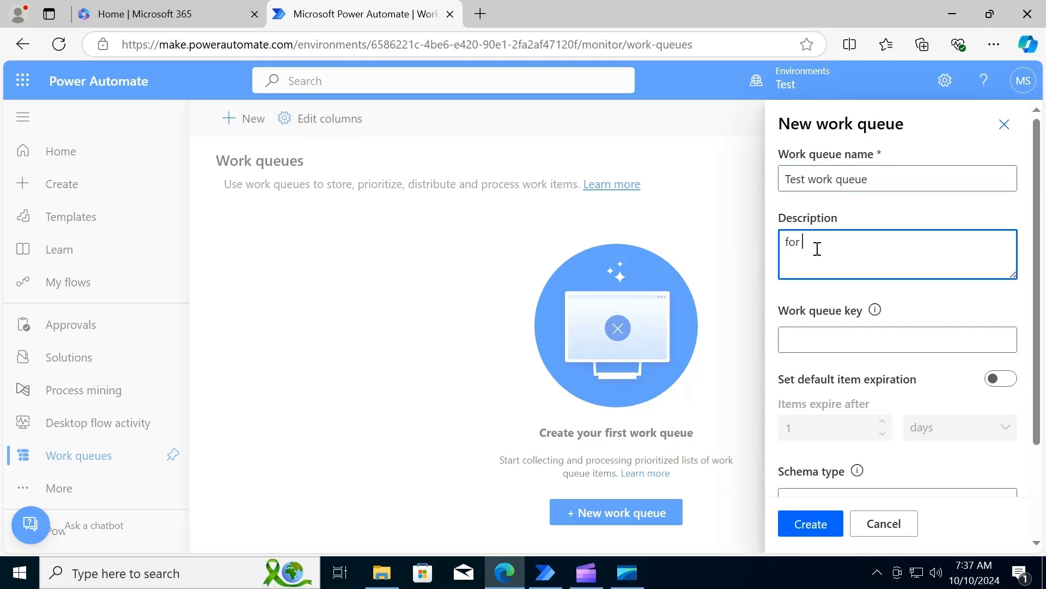
text(testing retry feature)
Step: Enable auto-retry on IT exception with a max retry count of 3 and create the work queue
drag(1038, 345, 1045, 452)
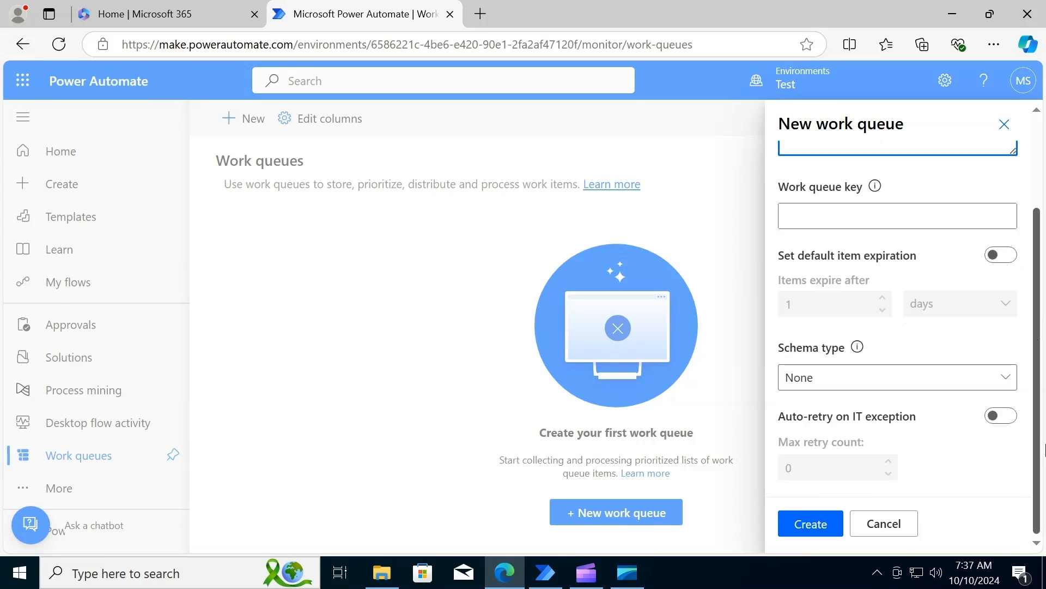
click(1002, 416)
click(788, 467)
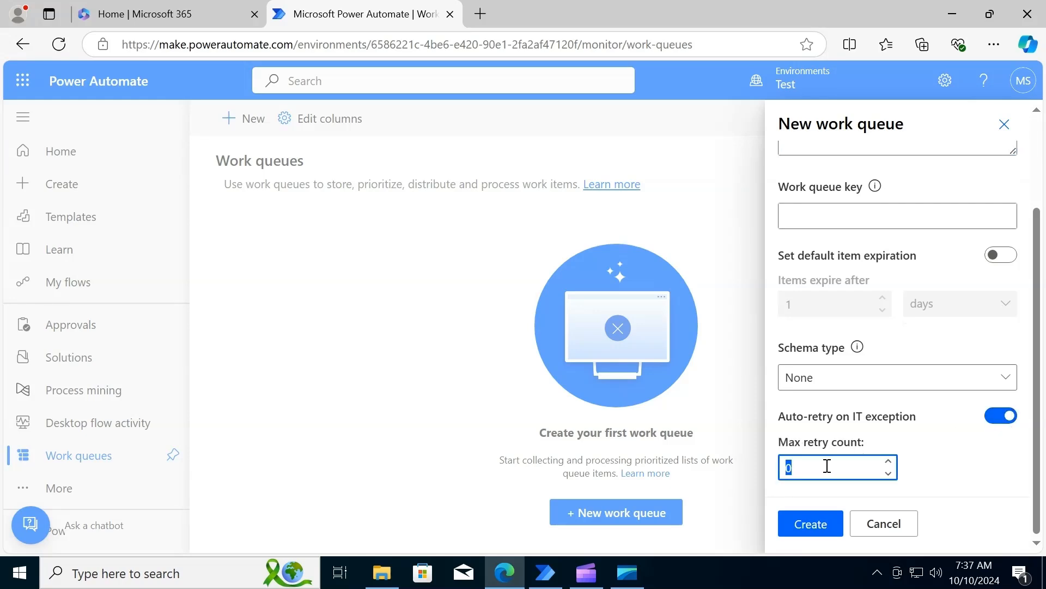
text(3)
click(808, 524)
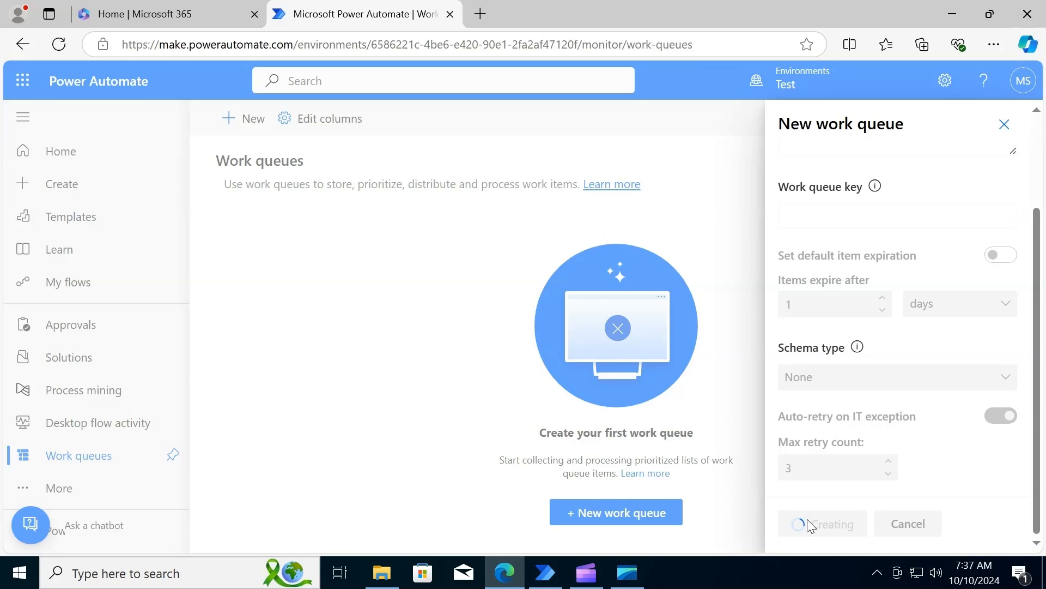
Step: Start a new work queue item named "Item 1" in the Test work queue
click(248, 119)
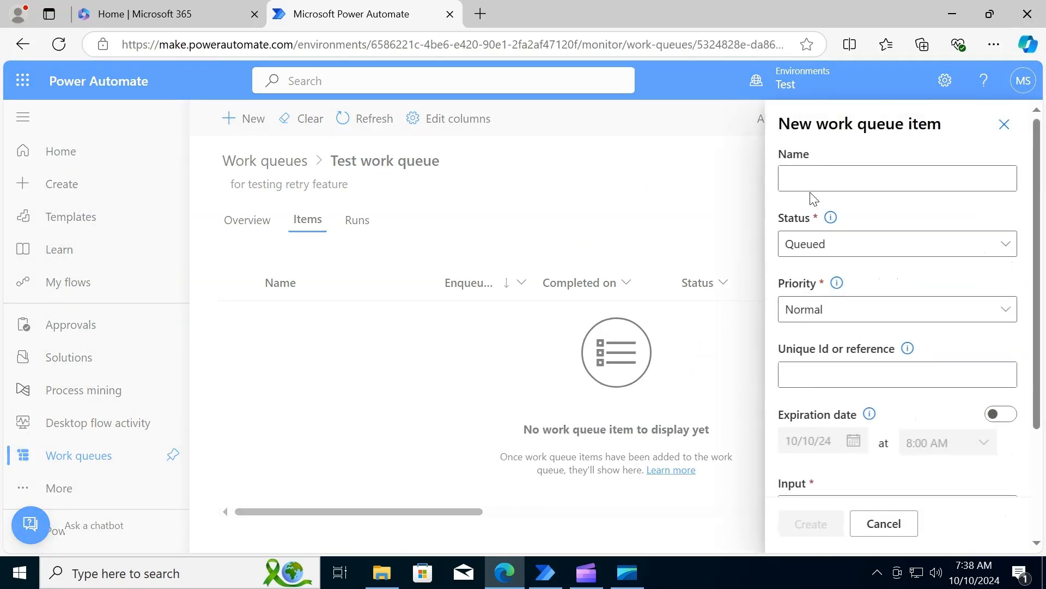
click(814, 180)
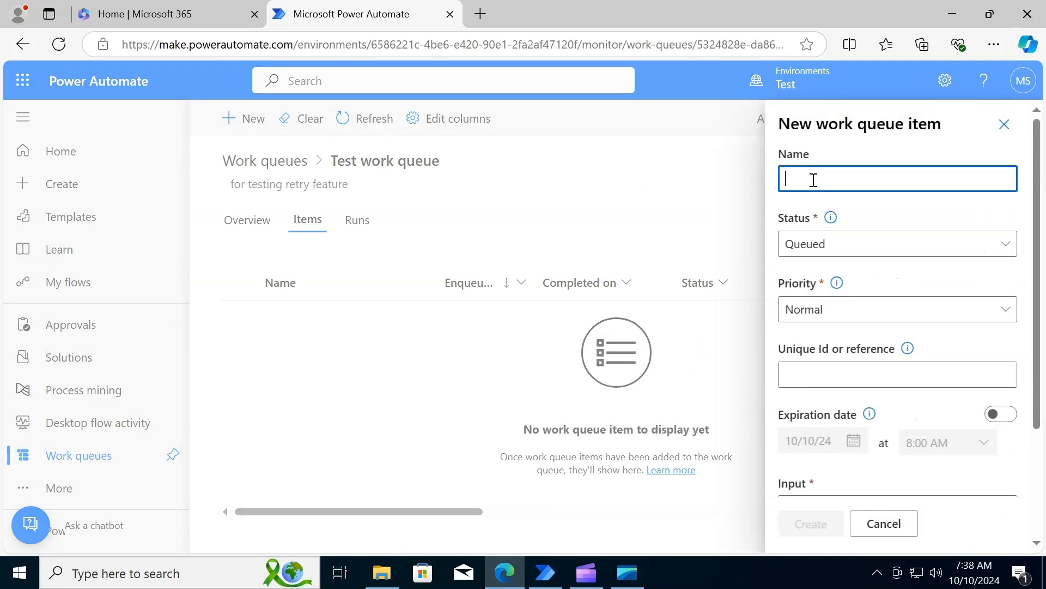
text(Item 1)
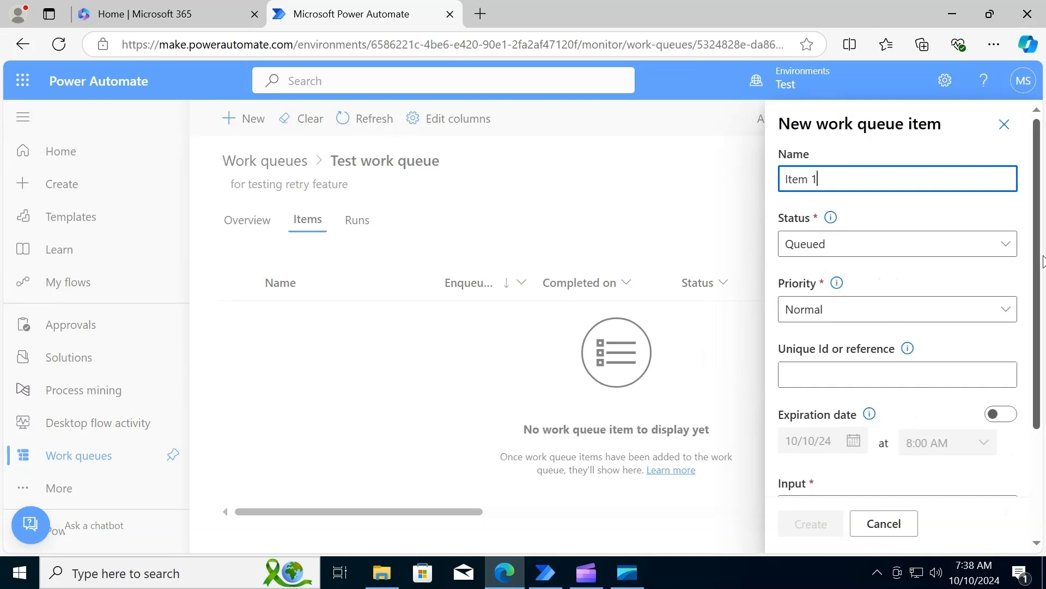
Step: Enter "for testing auto retry feature in case of IT exception" as the item's input, create the item and check its retry count
scroll(1041, 332, down, 2)
scroll(1043, 331, down, 1)
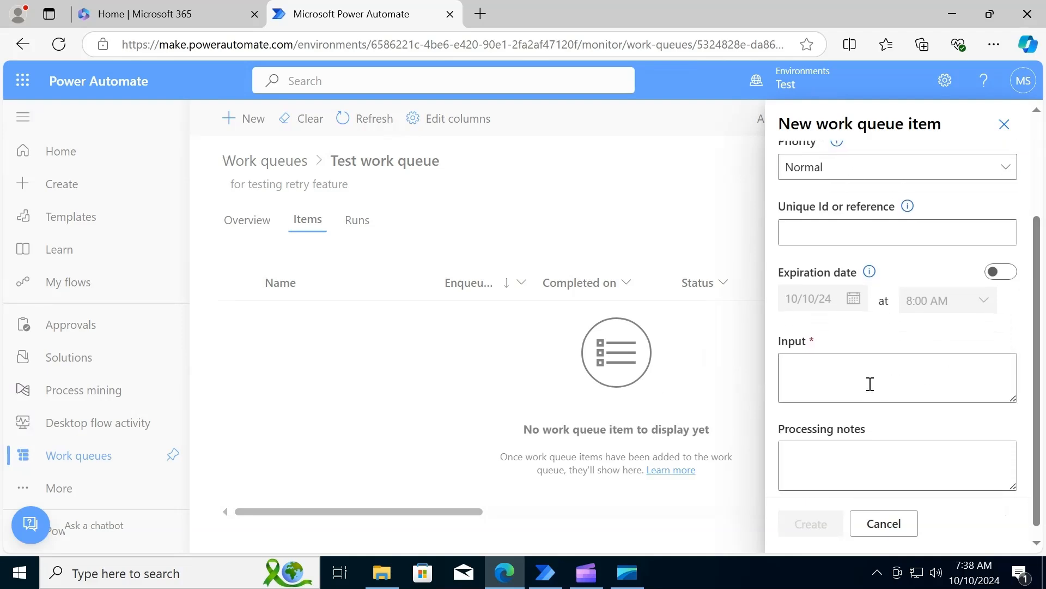
click(865, 385)
text(for )
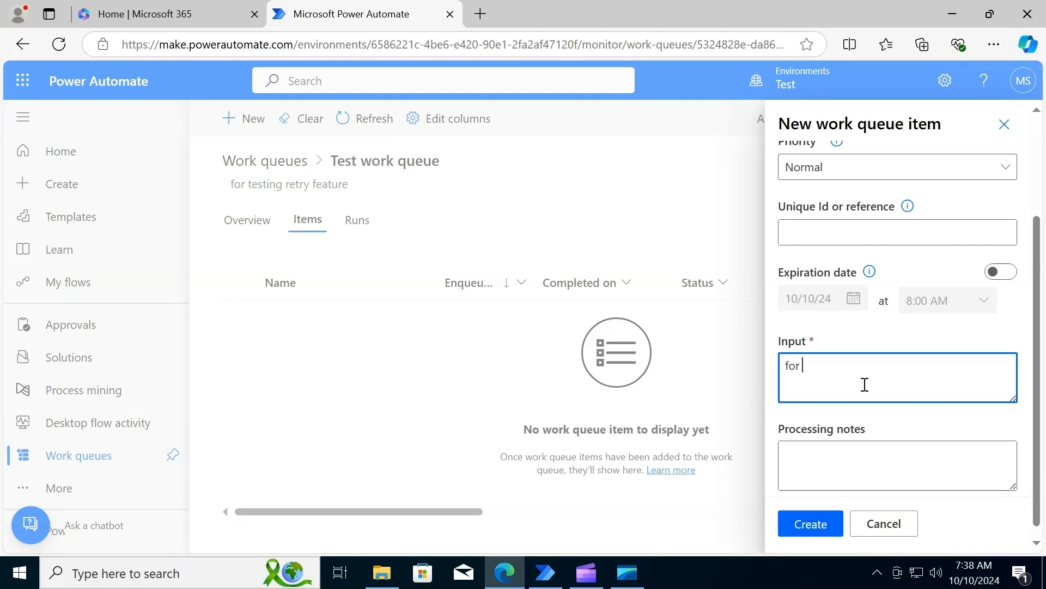
text(testing au)
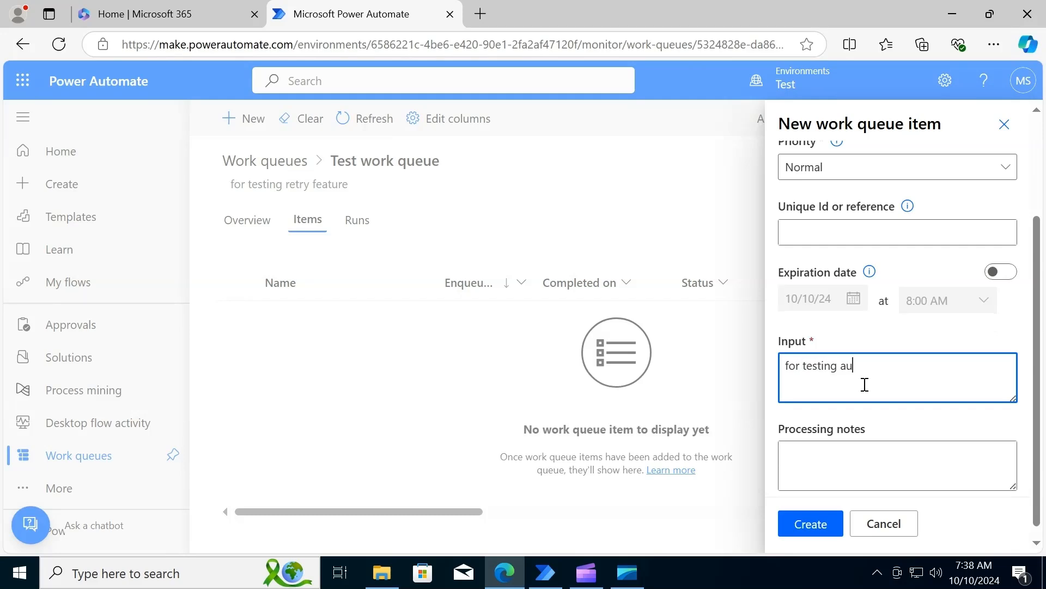
text(to retry feature )
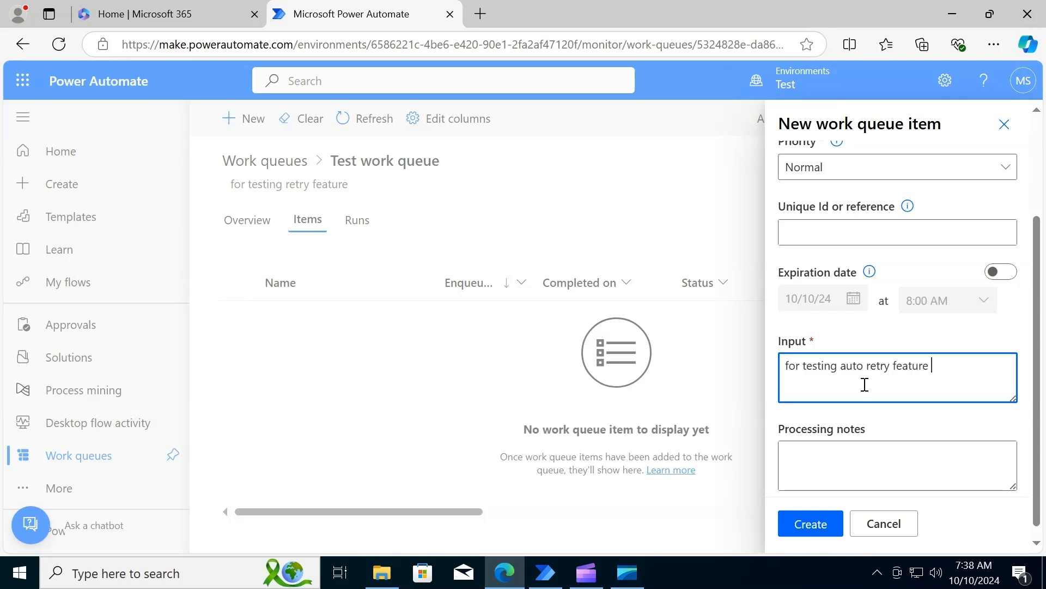
text(in case f)
key(BackSpace)
text(of )
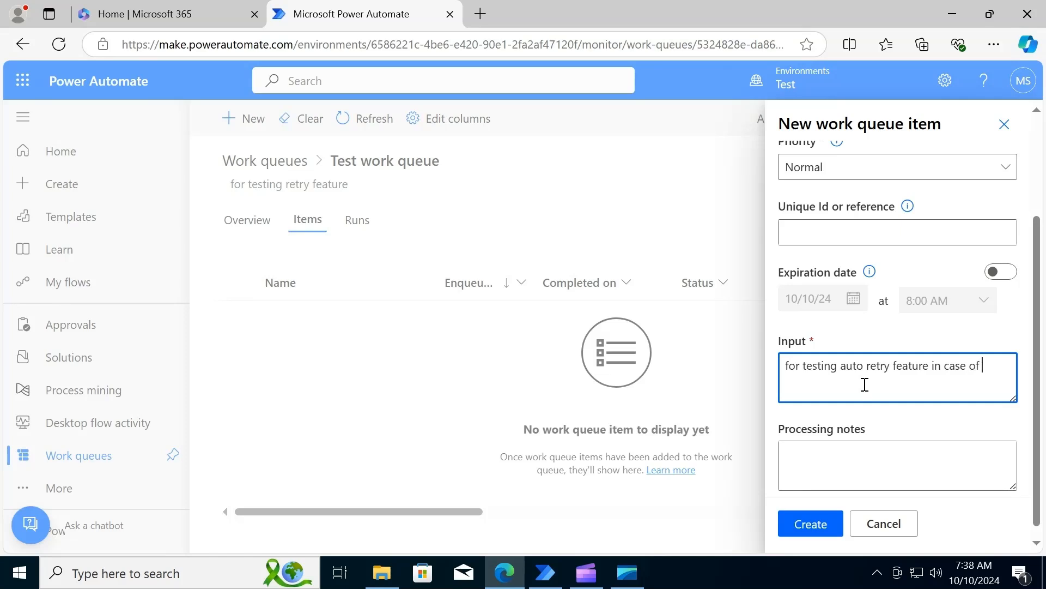
text(IT exception)
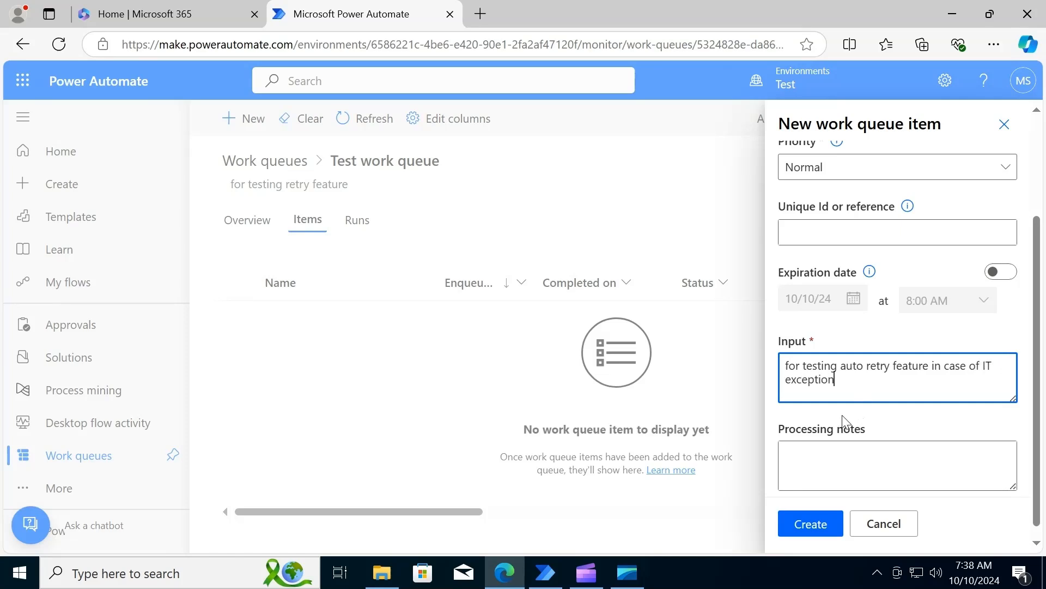
scroll(1043, 428, down, 1)
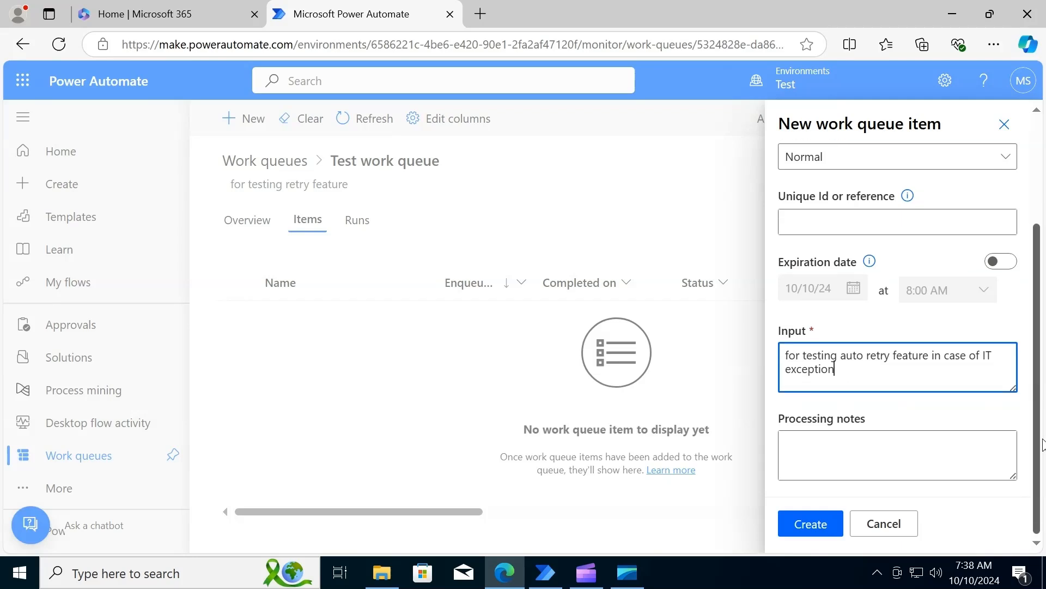
click(829, 523)
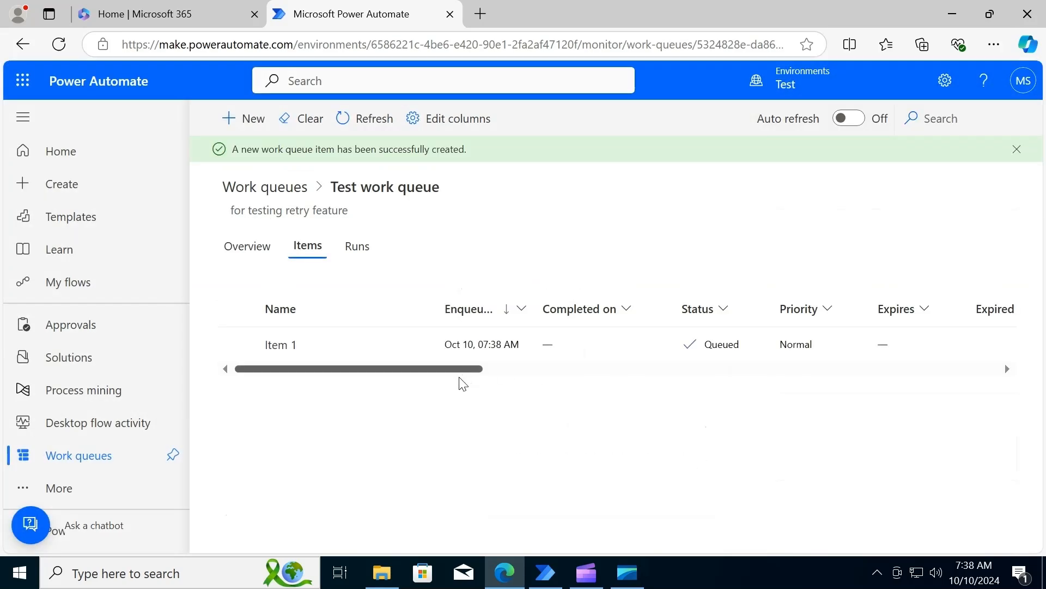
drag(435, 376, 983, 385)
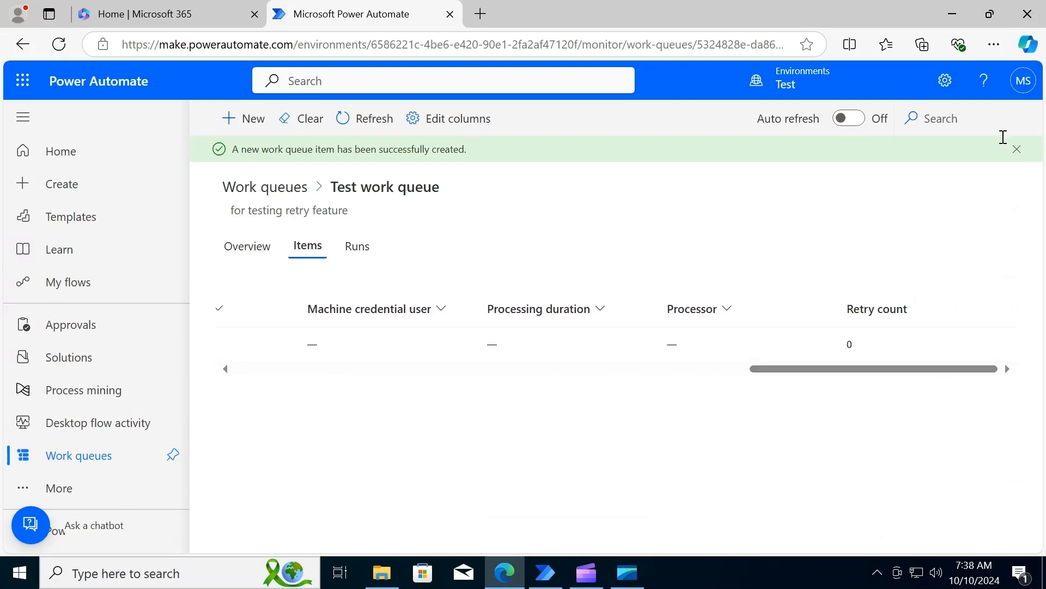
click(1017, 150)
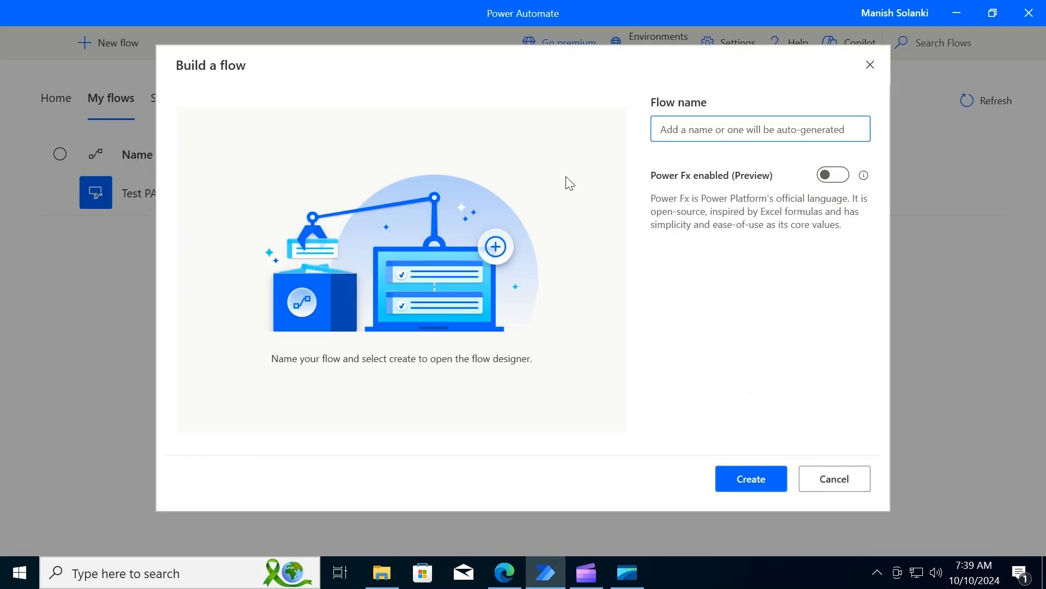
Step: In Power Automate for desktop, create a flow named "Test retry feature flow" and dismiss the AI scripting tip
text(Test re)
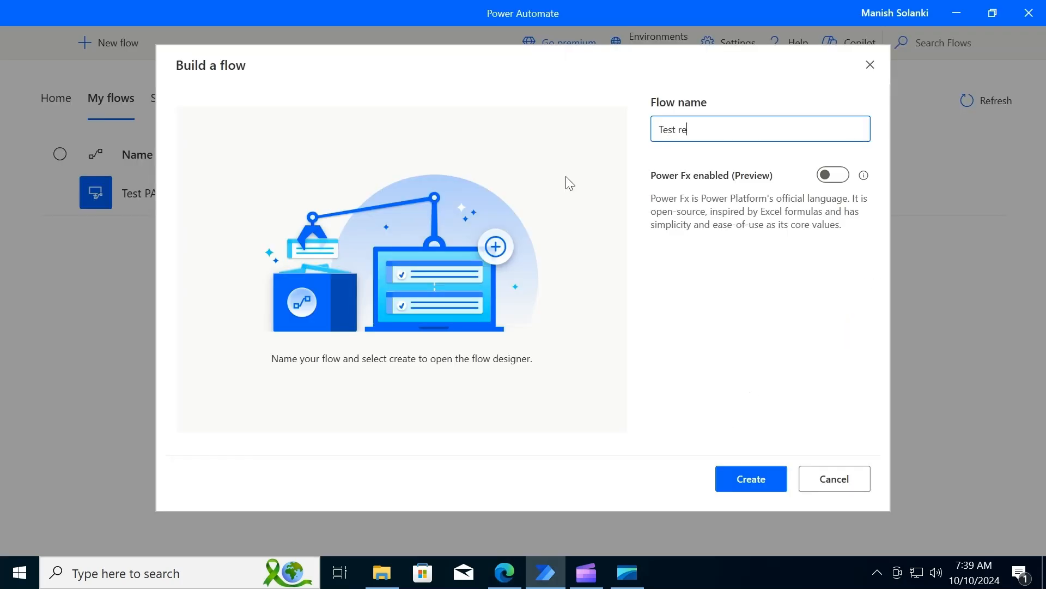
text(try feature flow)
click(744, 478)
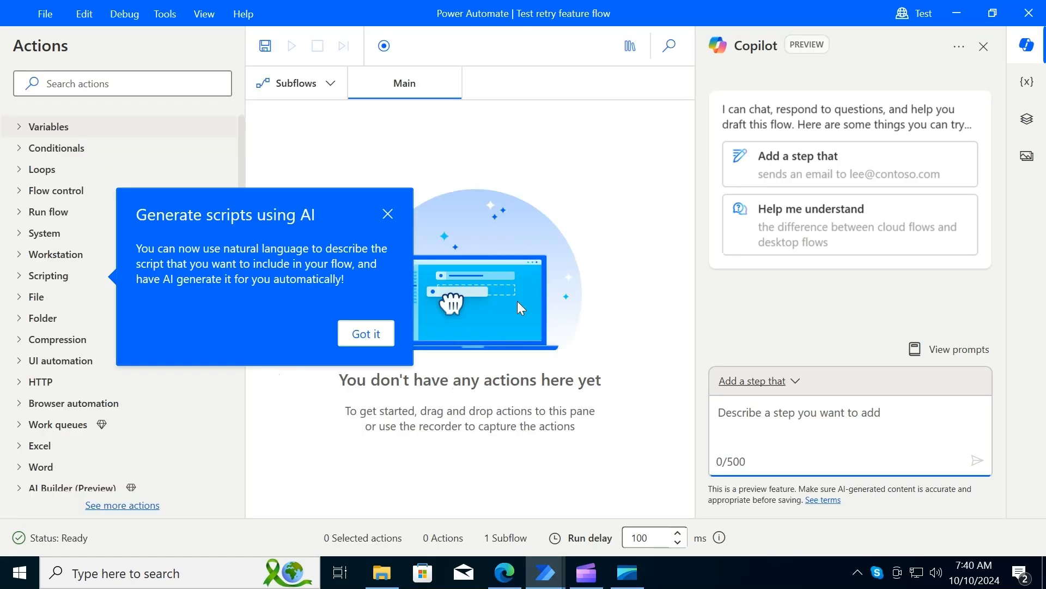
click(368, 336)
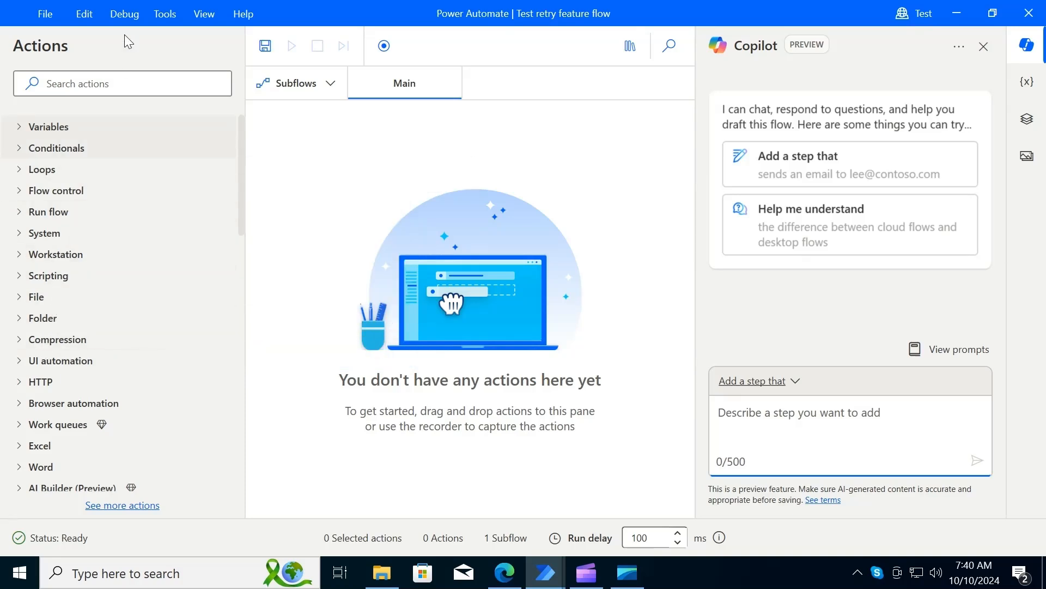
Step: Add a Process work queue items action to the Main subflow that processes the Test work queue
click(102, 84)
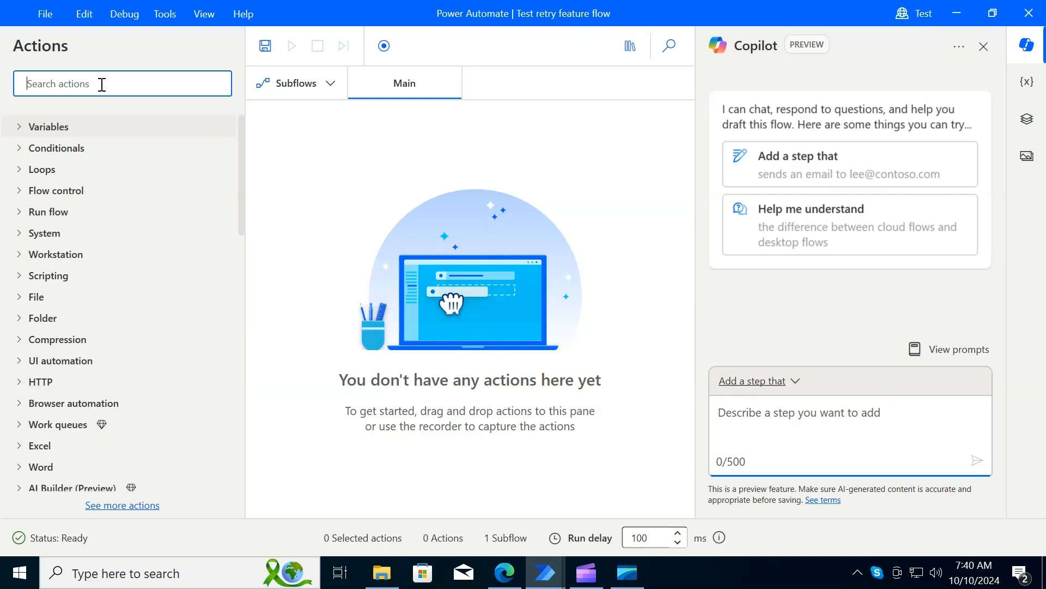
text(work queue)
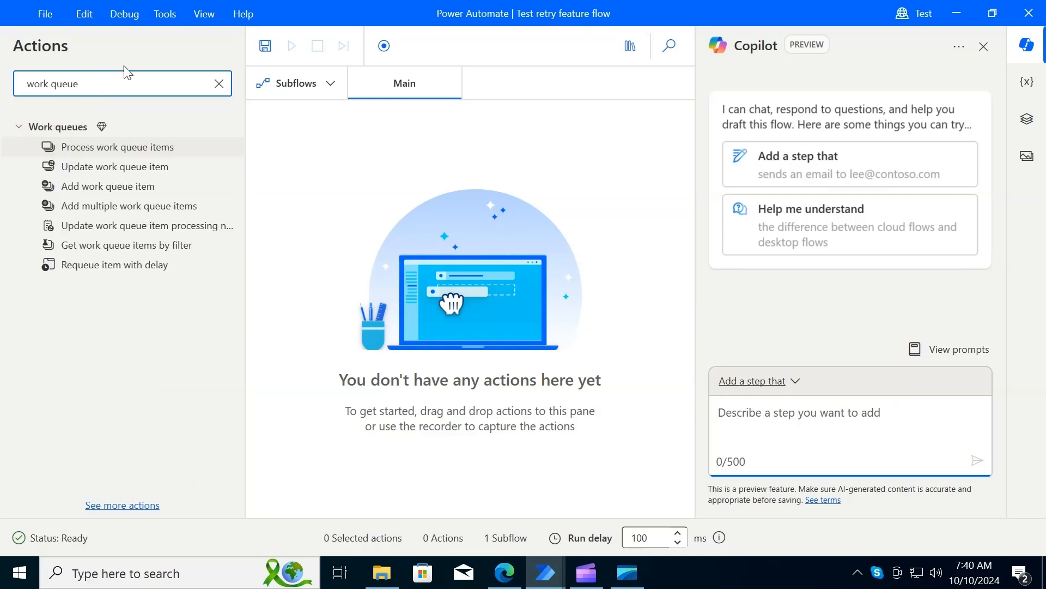
drag(121, 149, 357, 149)
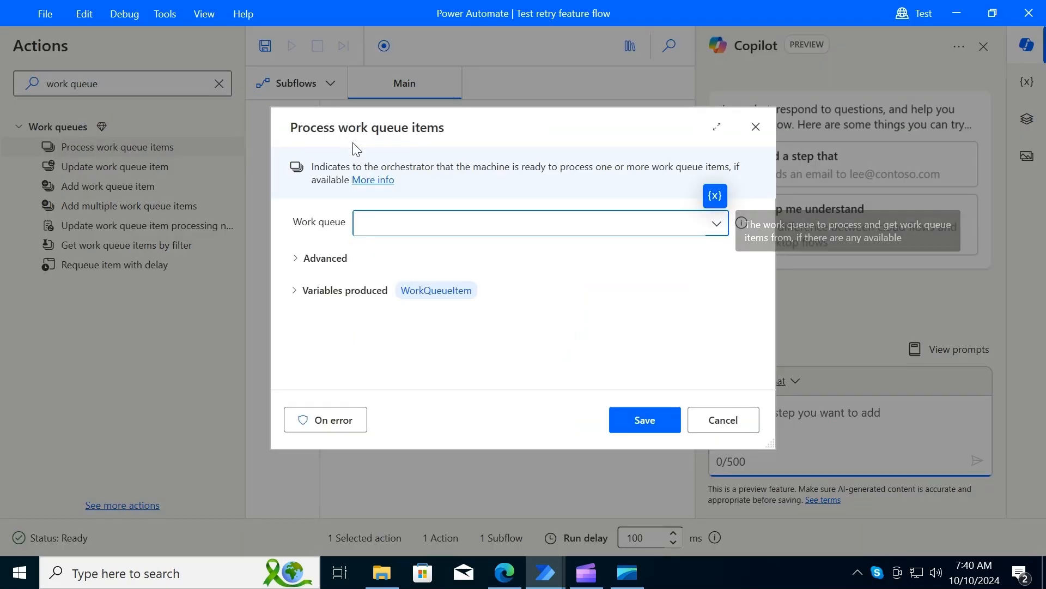
click(718, 228)
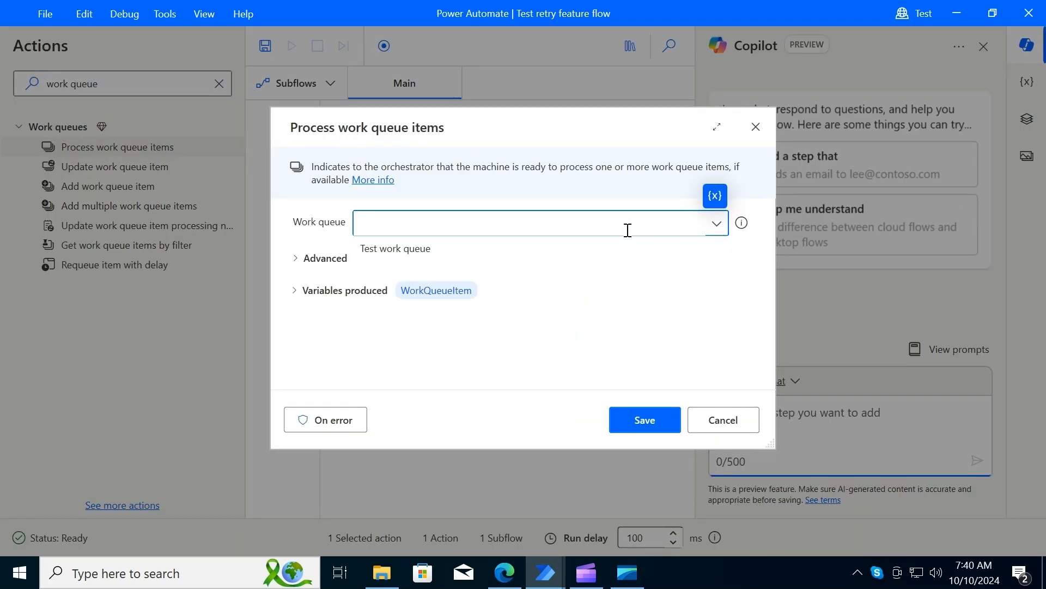
click(545, 253)
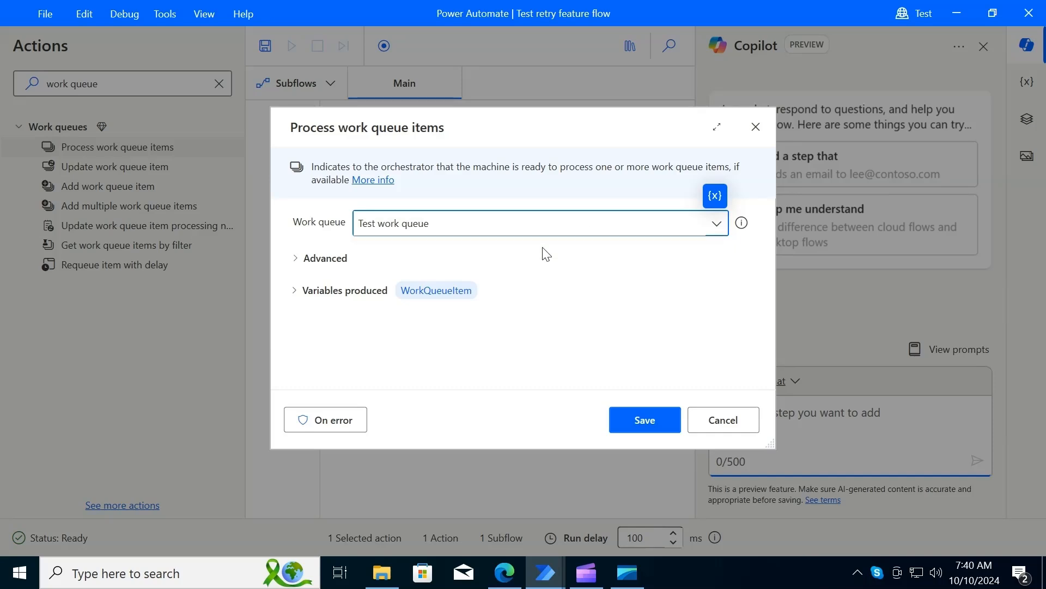
click(645, 420)
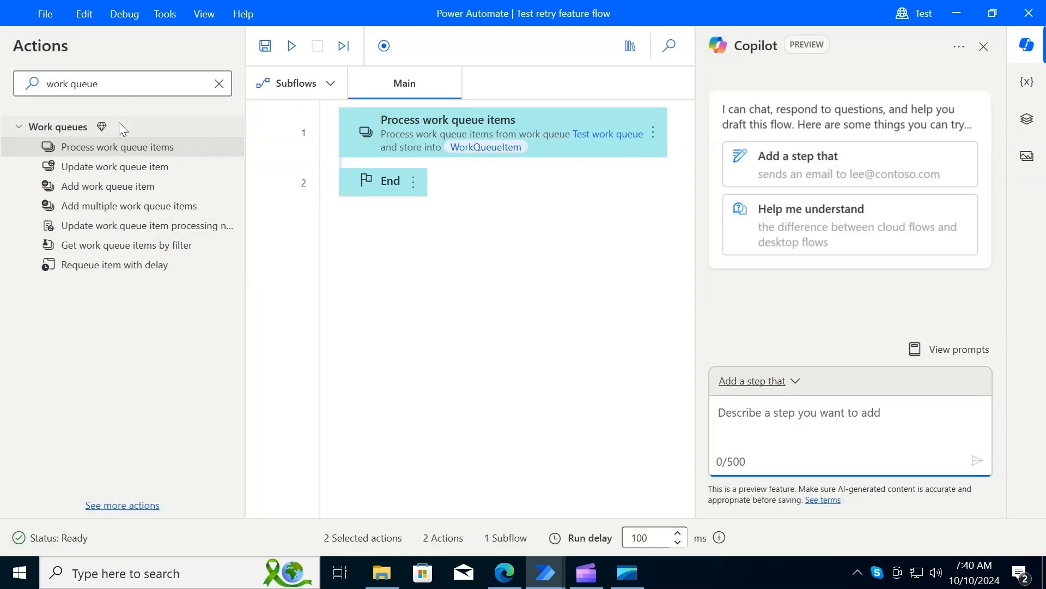
Step: Inside the Process work queue items block, add an Update work queue item action with the status IT exception
drag(120, 169, 385, 157)
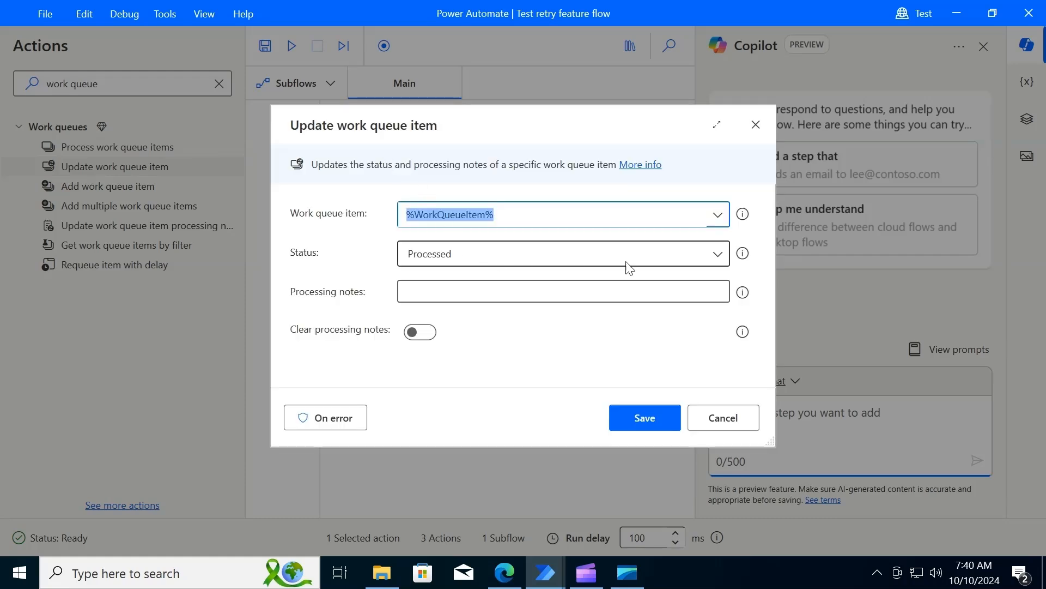
click(716, 254)
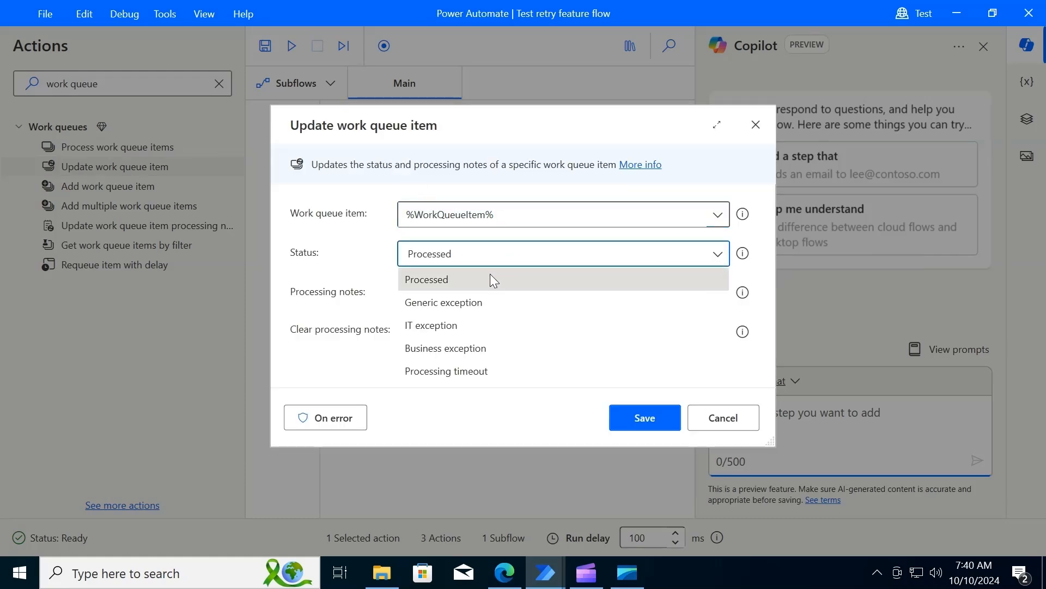
click(457, 326)
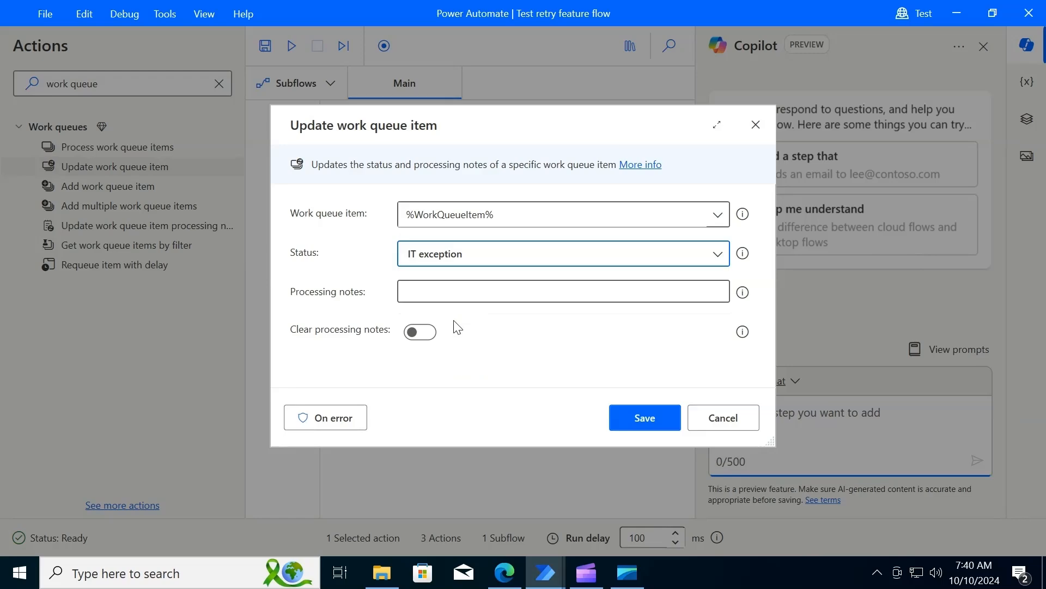
click(663, 414)
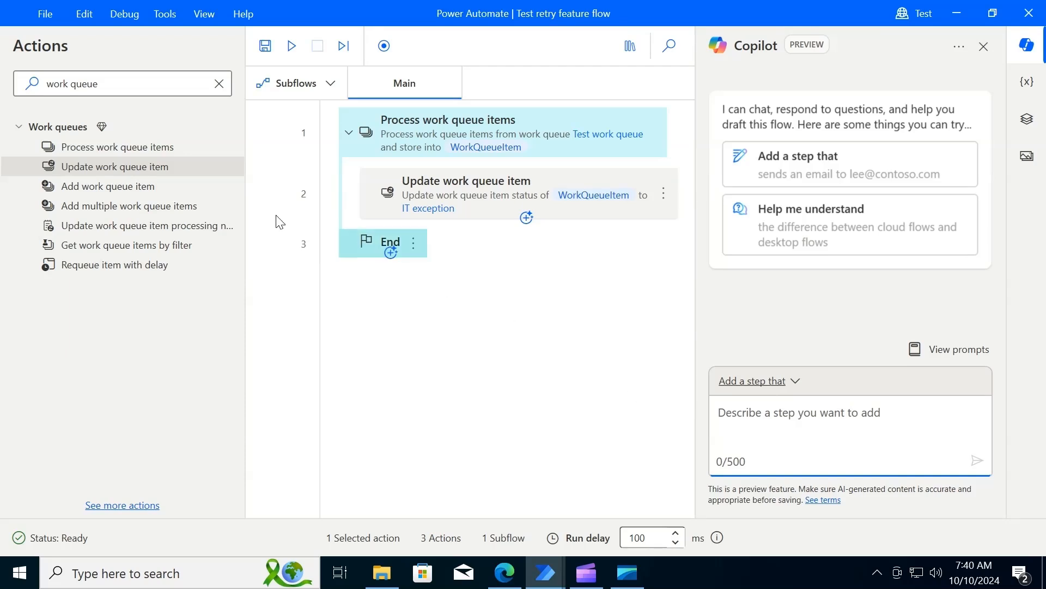
Step: After the status update, add an Update work queue item processing notes action with the notes "Current Retry Count - %WorkQueueItem.CurrentRetryCount%"
click(105, 229)
drag(105, 230, 396, 221)
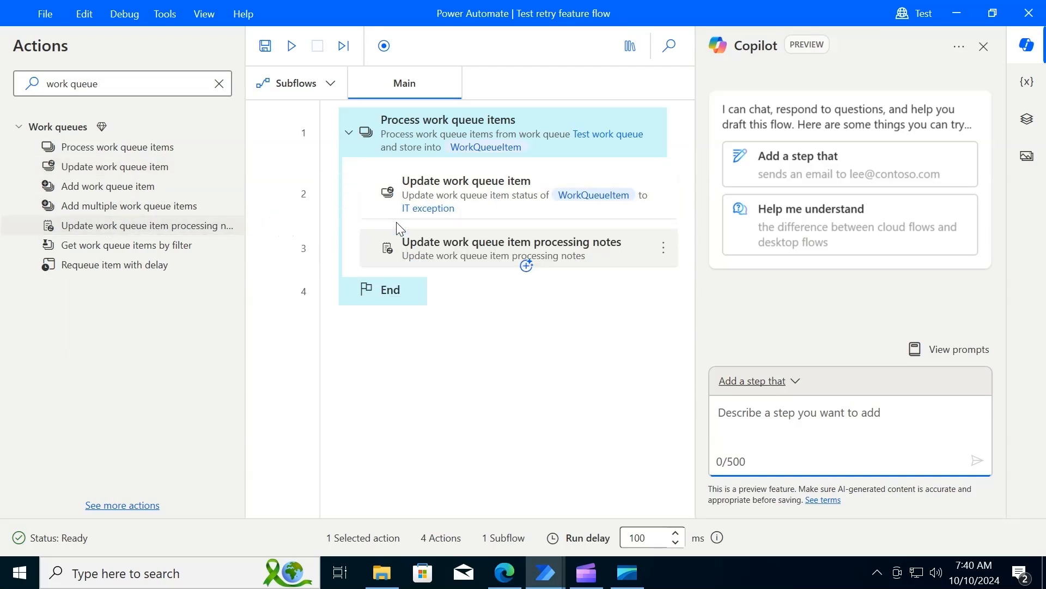
click(487, 249)
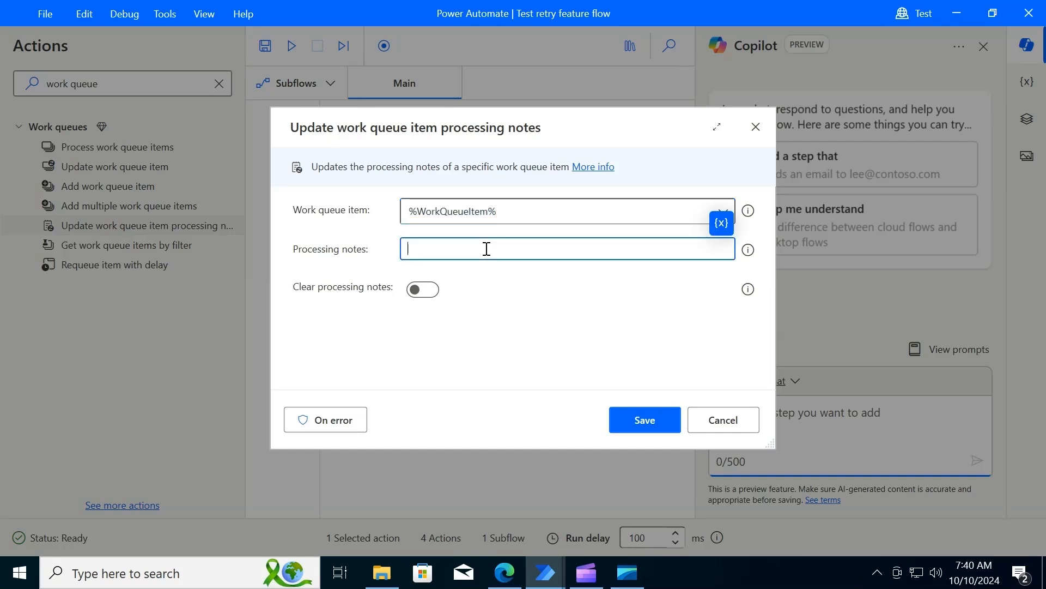
text(Current Retry)
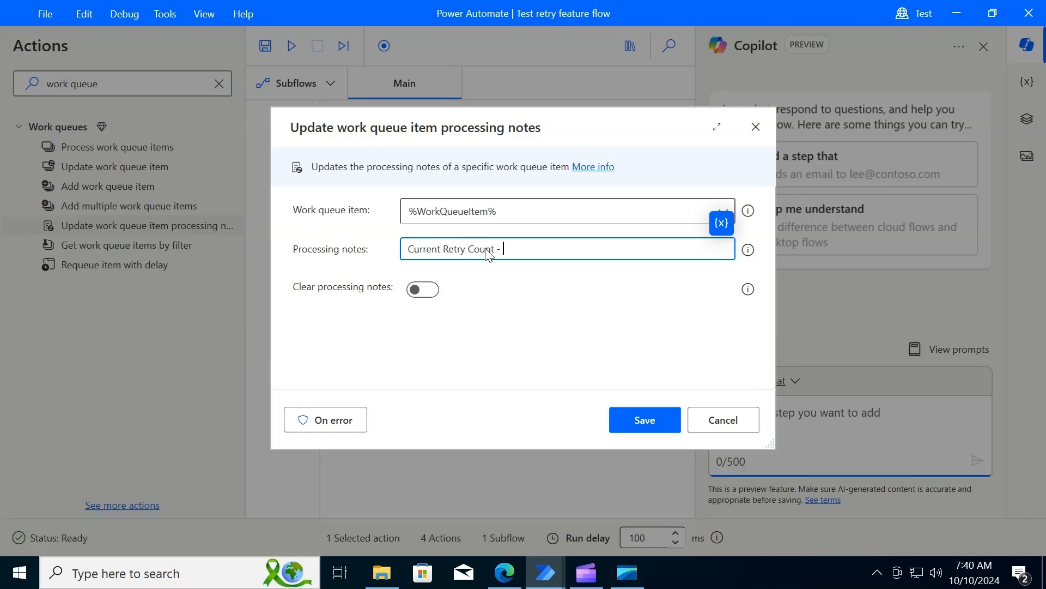
text( Count -)
click(721, 223)
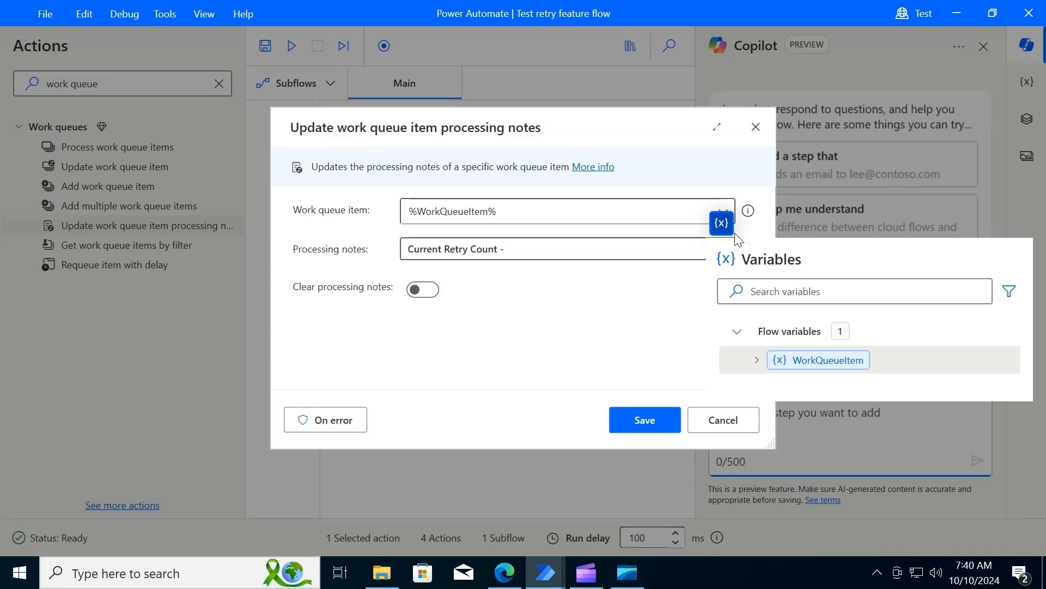
click(756, 360)
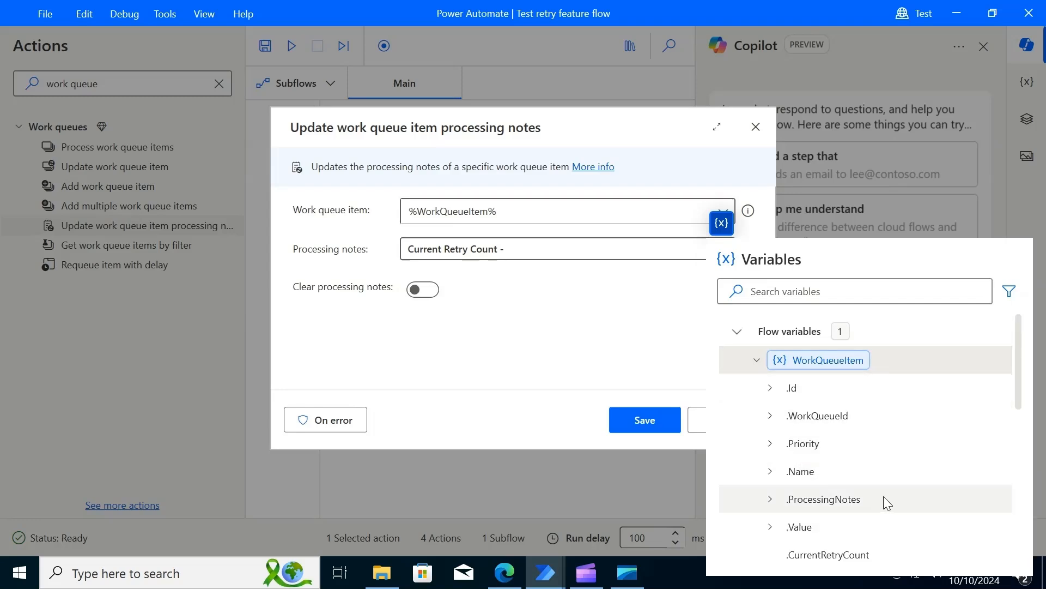
scroll(1019, 399, down, 1)
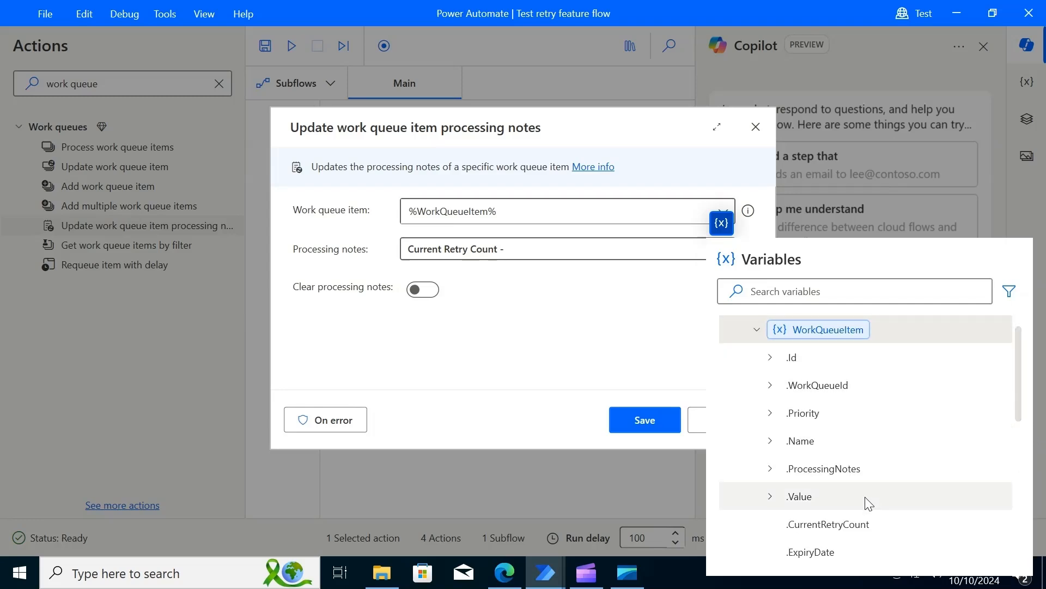
click(833, 524)
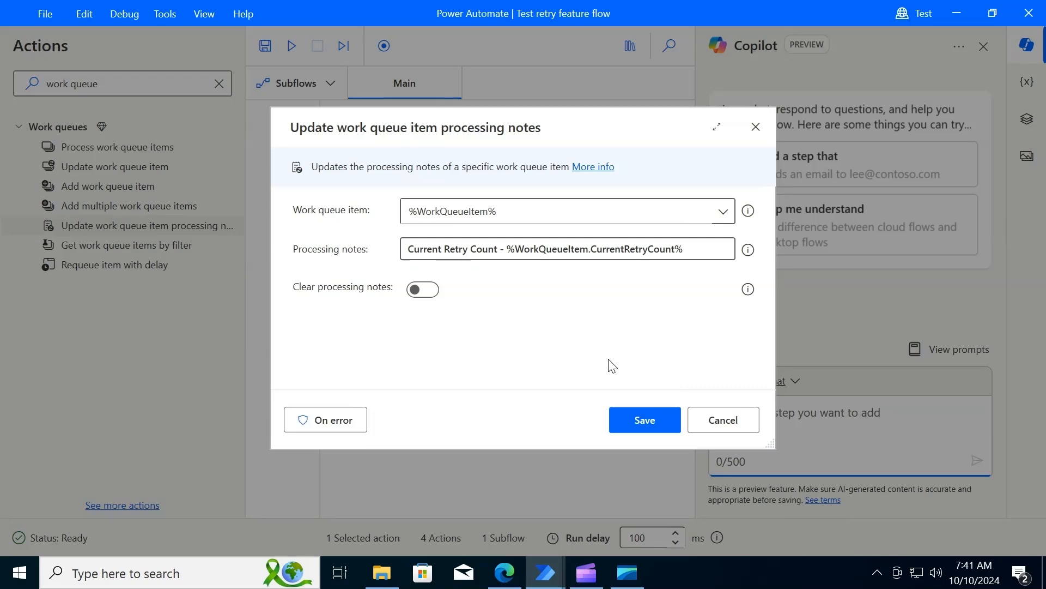
click(643, 421)
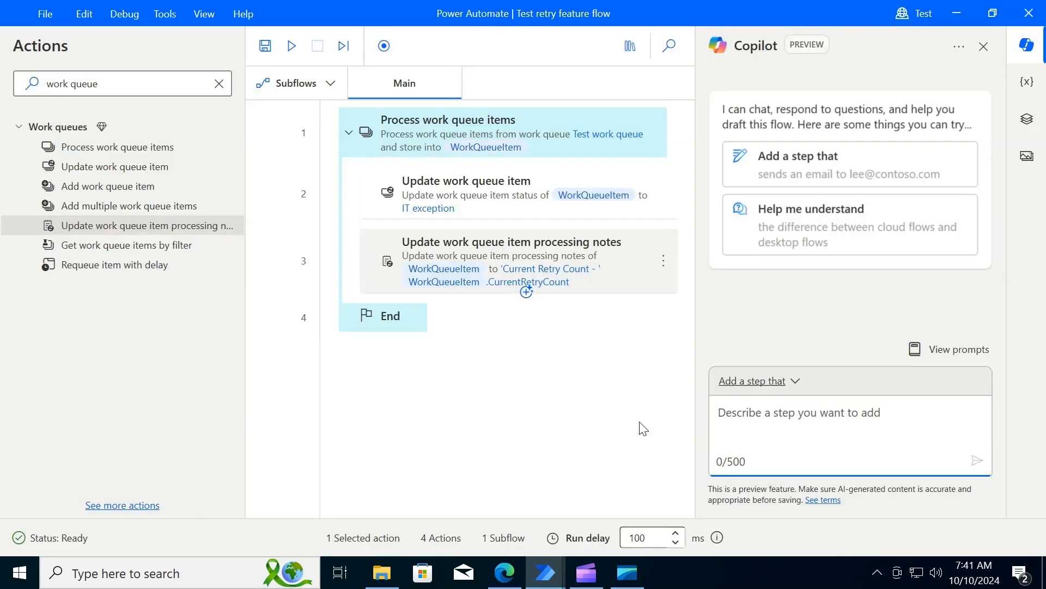
Step: Add a Wait action of 20 seconds after the processing notes action inside the loop, and save the flow
click(109, 87)
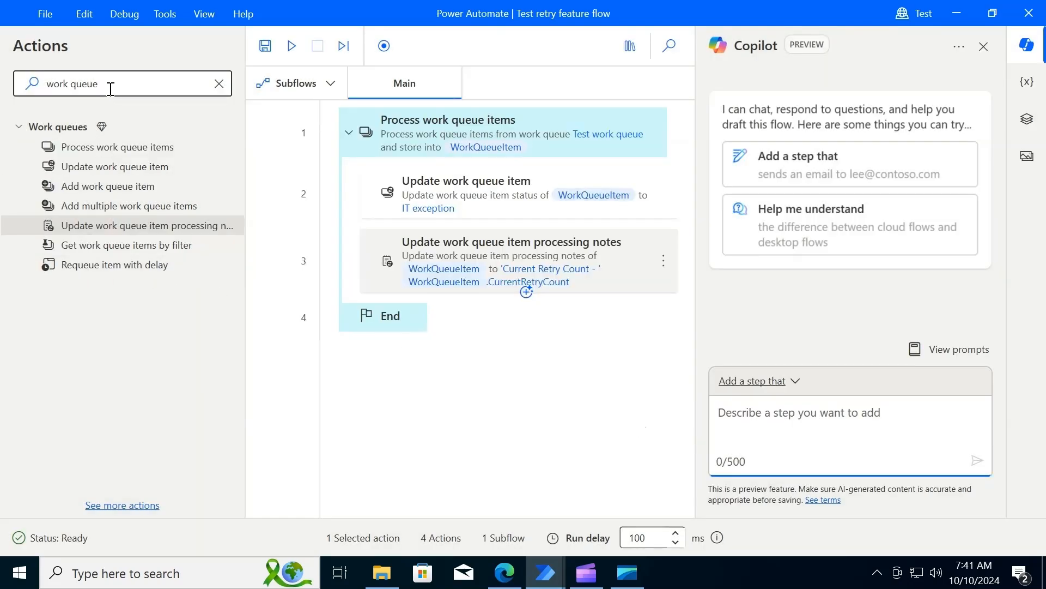
drag(109, 88, 5, 79)
text(wait)
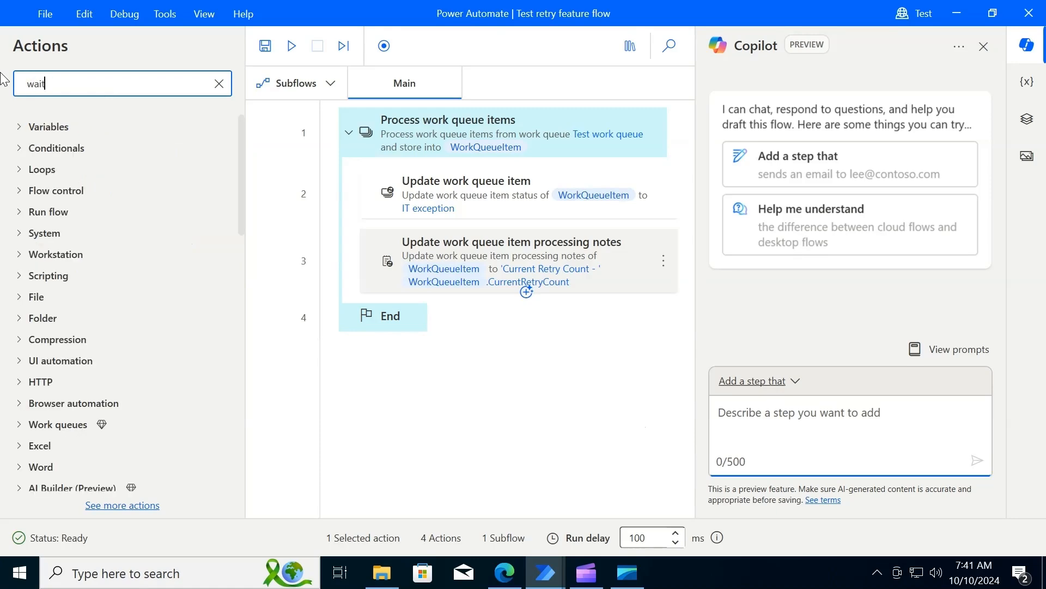
drag(66, 147, 450, 292)
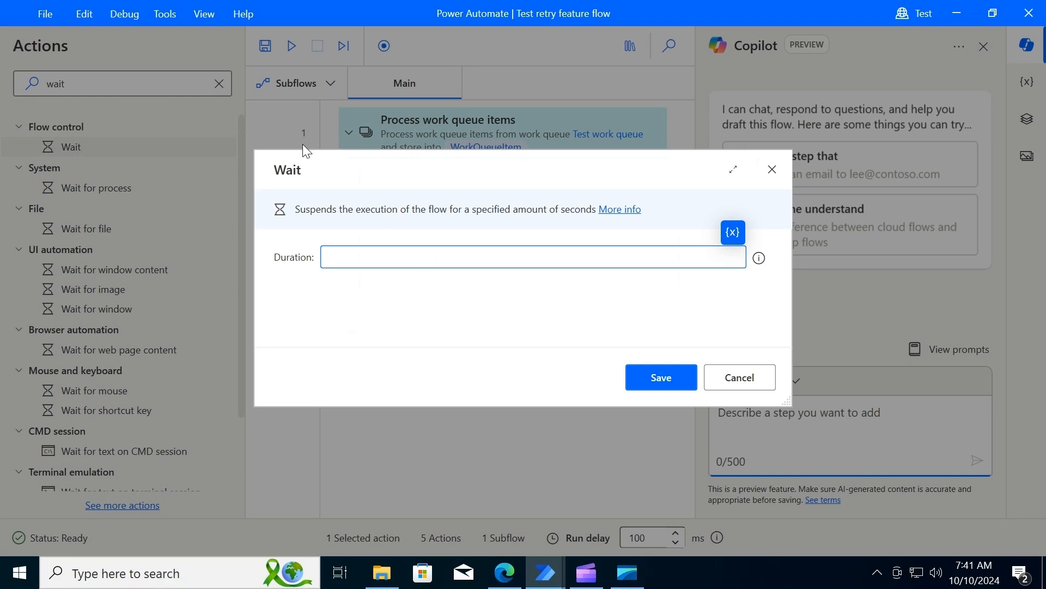
text(20)
click(648, 378)
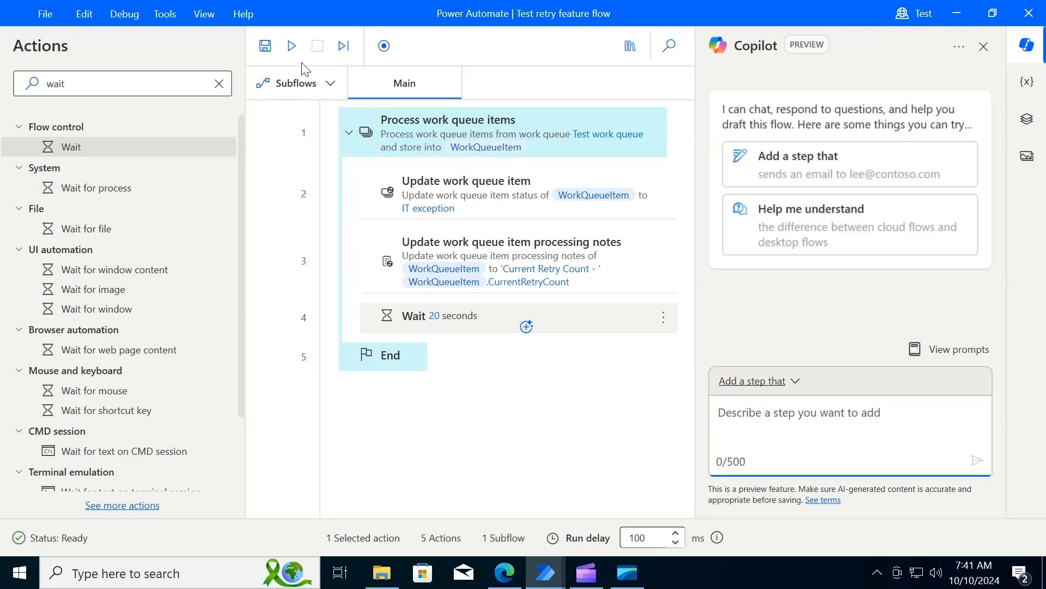
click(265, 46)
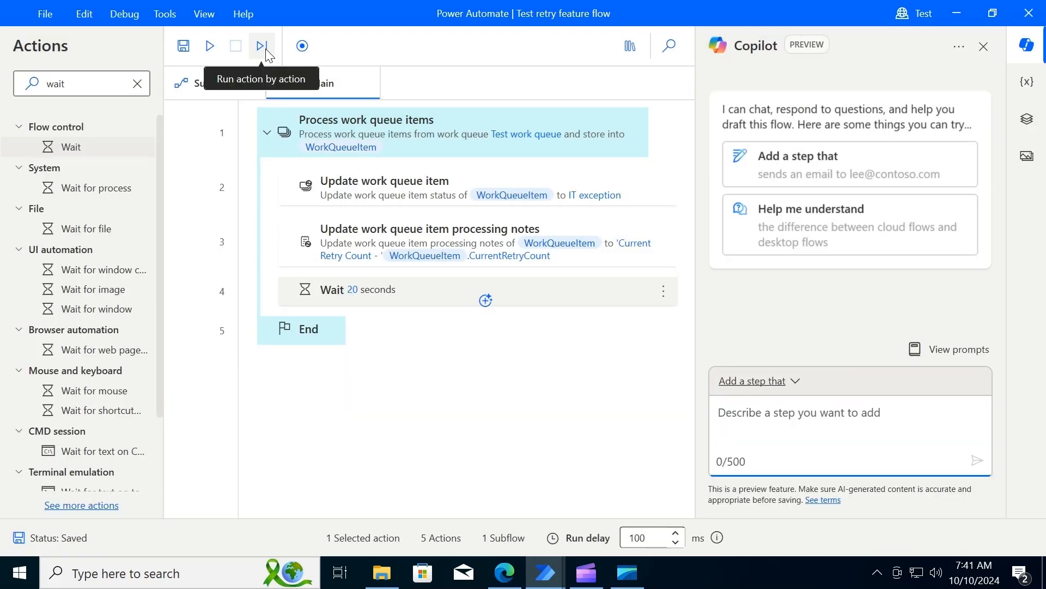
Step: Run the flow and, in the browser, turn on auto refresh for the Test work queue's items
click(212, 48)
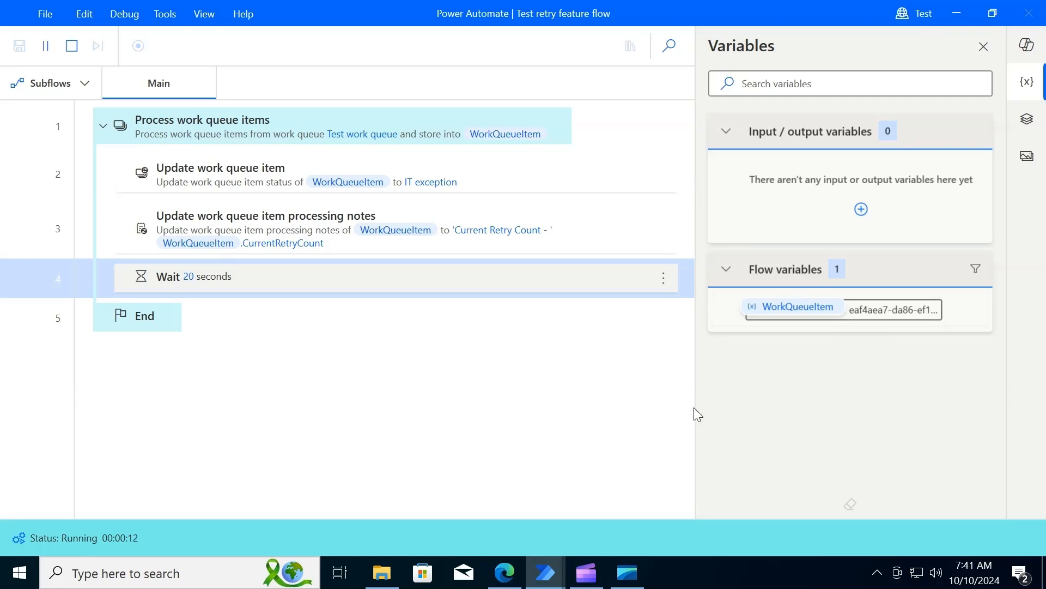
click(505, 572)
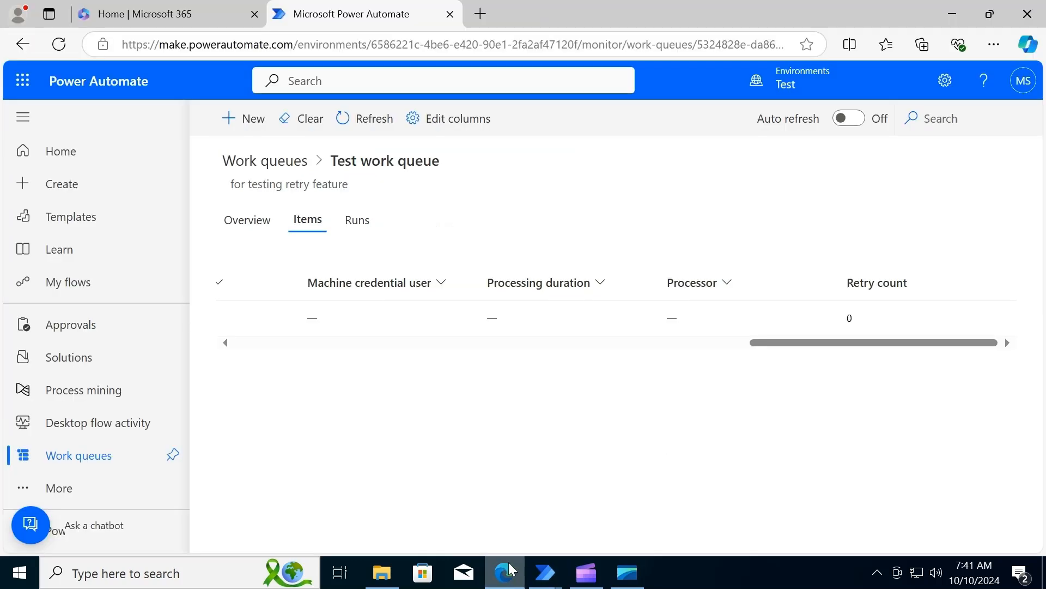
click(858, 130)
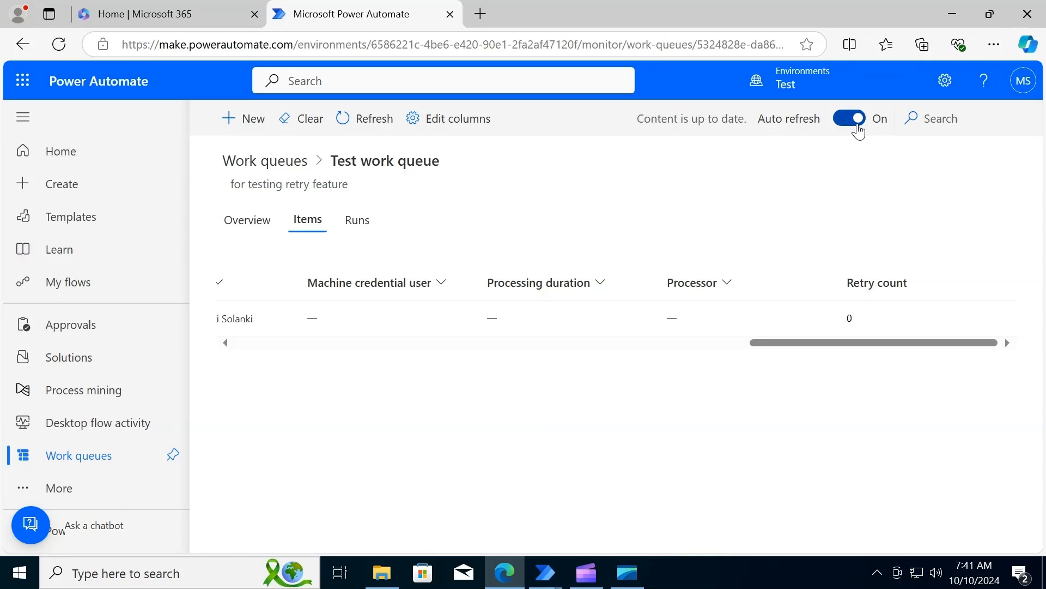
Step: Check the queue item's processing notes and retry count, and return to the running desktop flow
drag(832, 349, 631, 366)
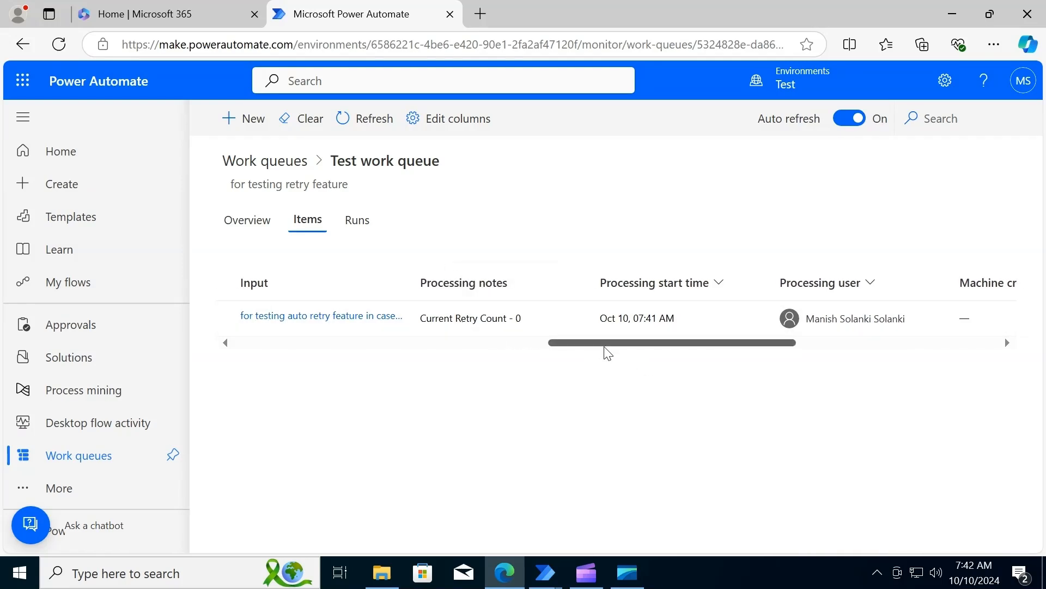
drag(605, 345, 746, 343)
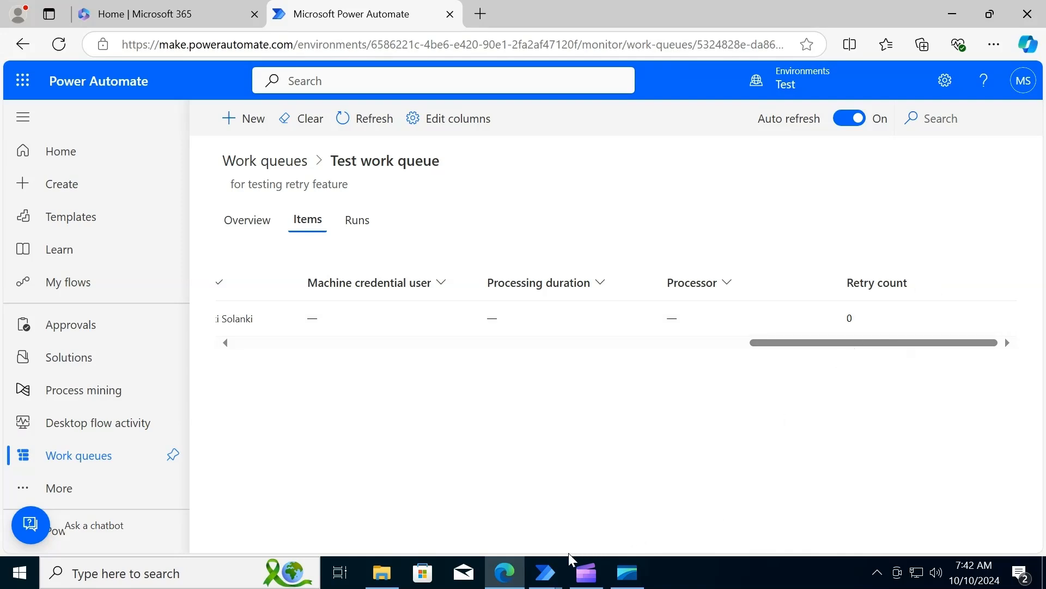
mouse_move(545, 573)
click(587, 533)
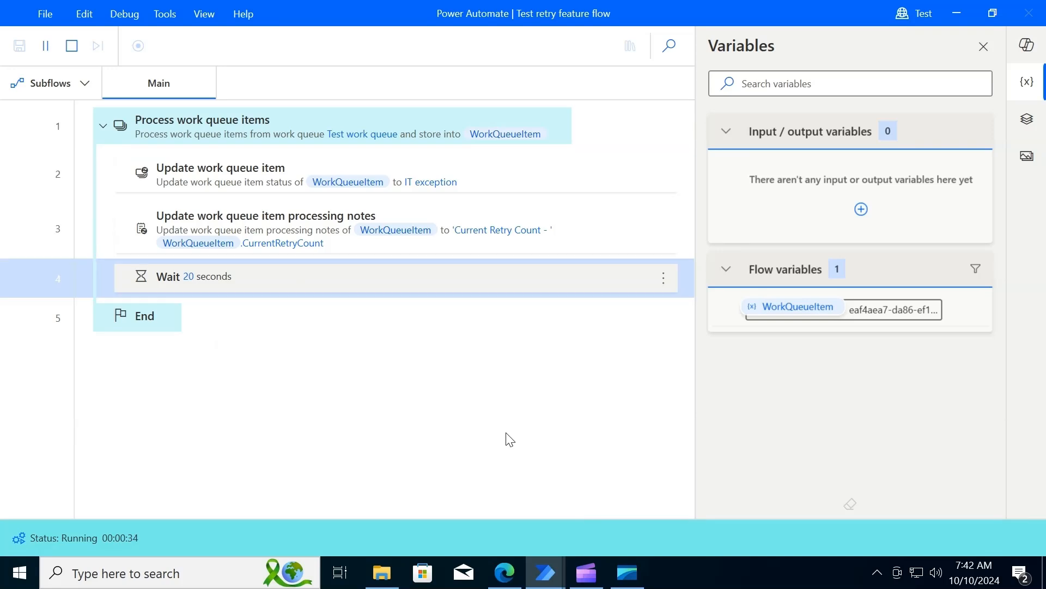
Step: Switch back to the browser and compare the item's retry count with its processing notes while the flow is running
click(505, 572)
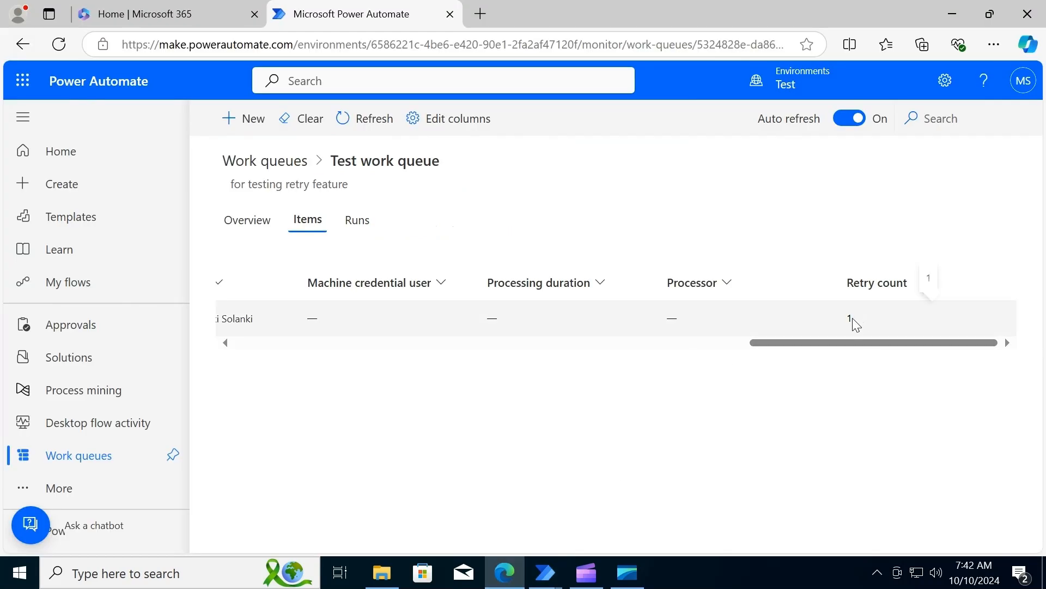
drag(870, 342, 657, 355)
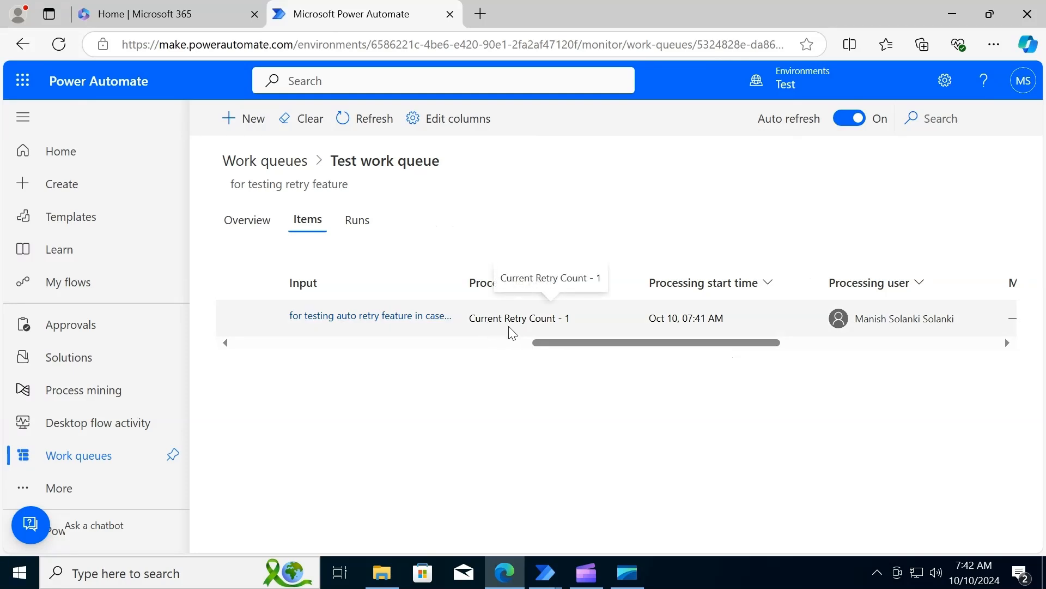
drag(621, 346, 852, 339)
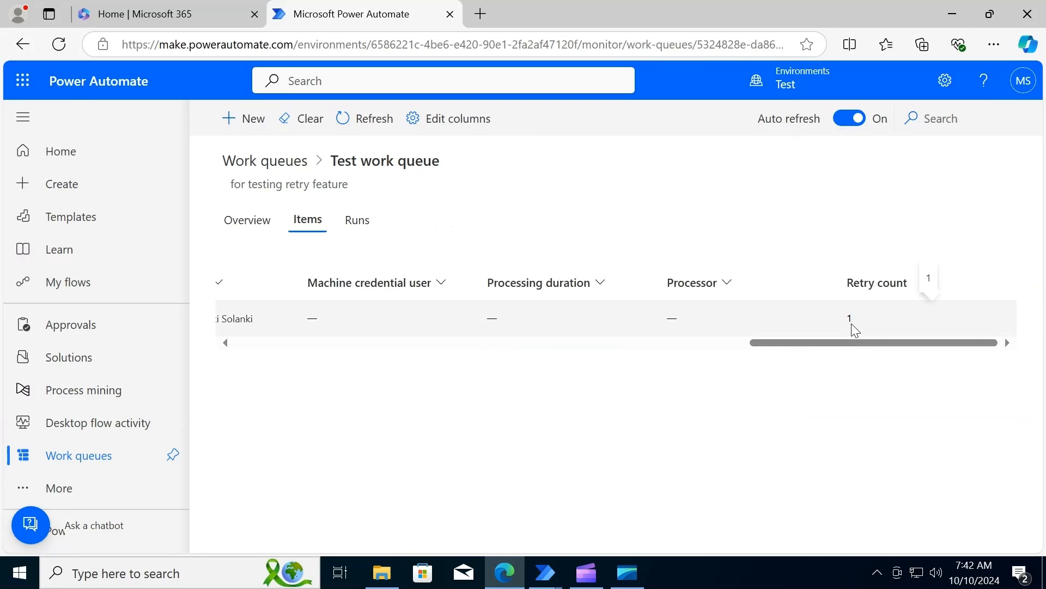
click(588, 575)
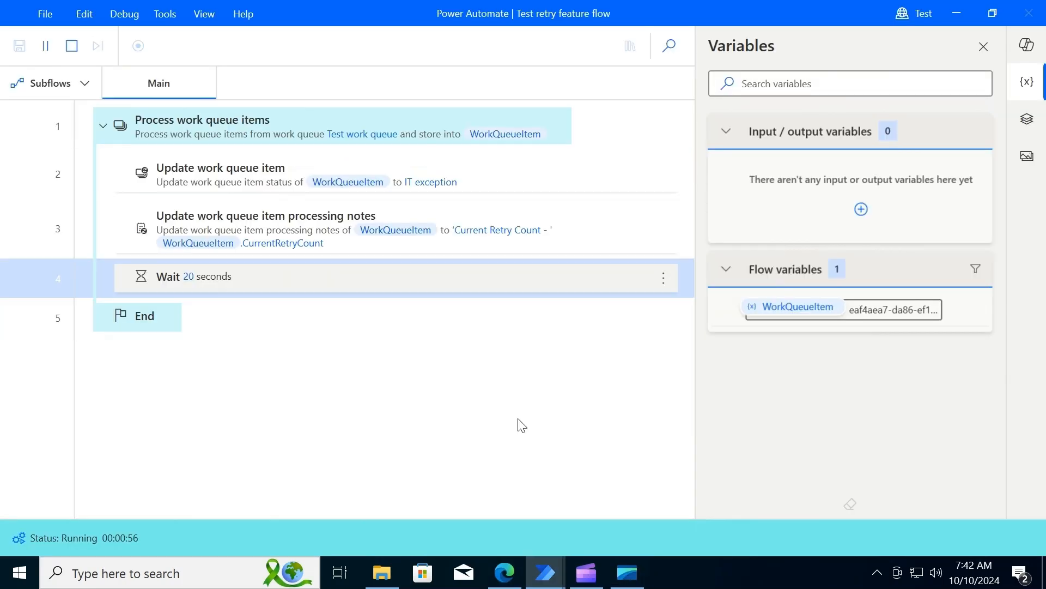
Step: Watch the Test work queue for the item's next retry, check its count and notes, and return to the flow
click(505, 572)
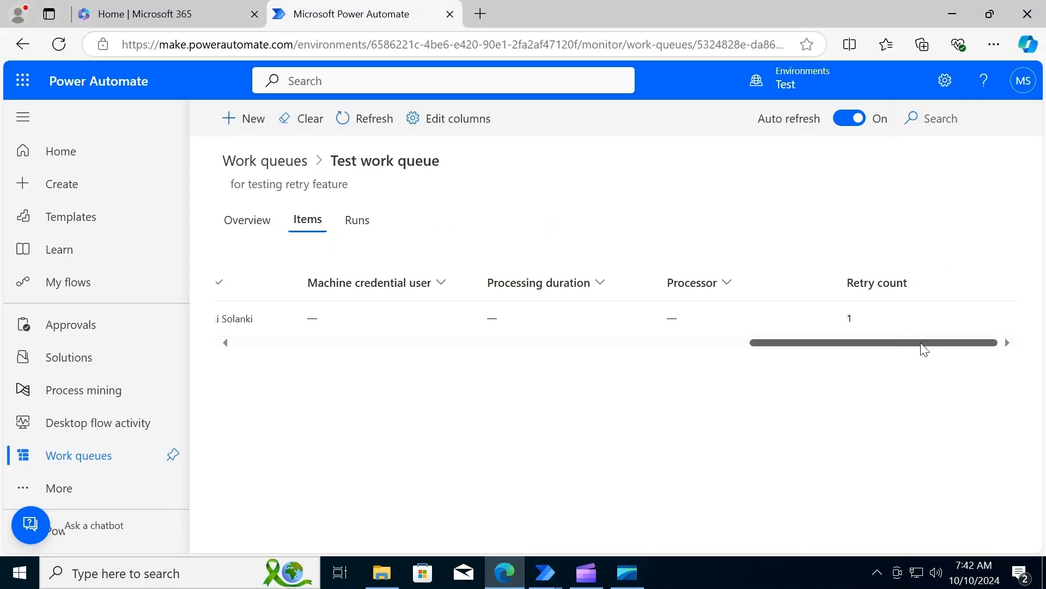
drag(922, 344, 950, 335)
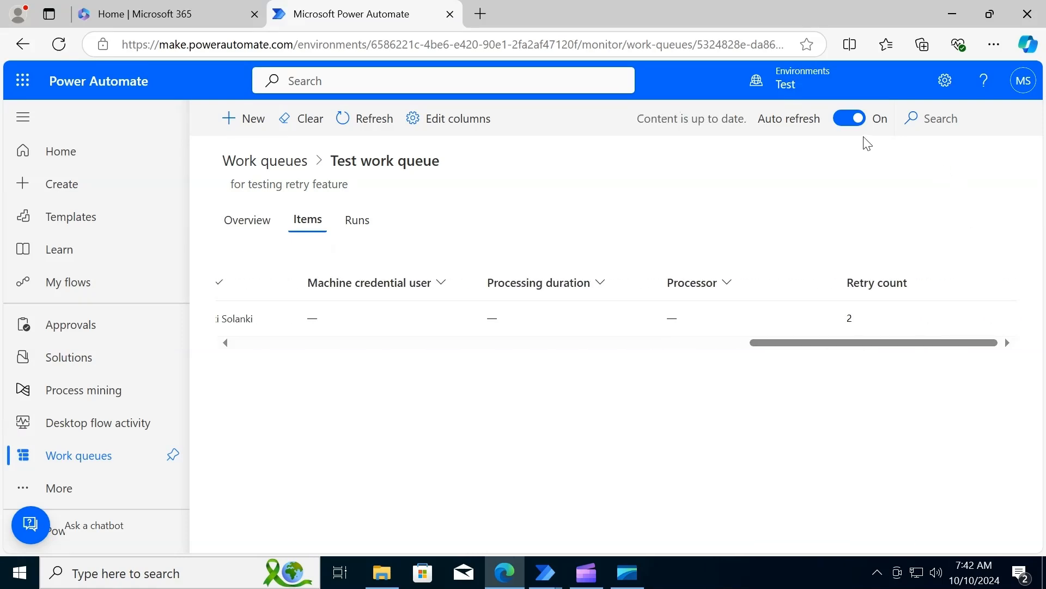
drag(852, 346, 631, 370)
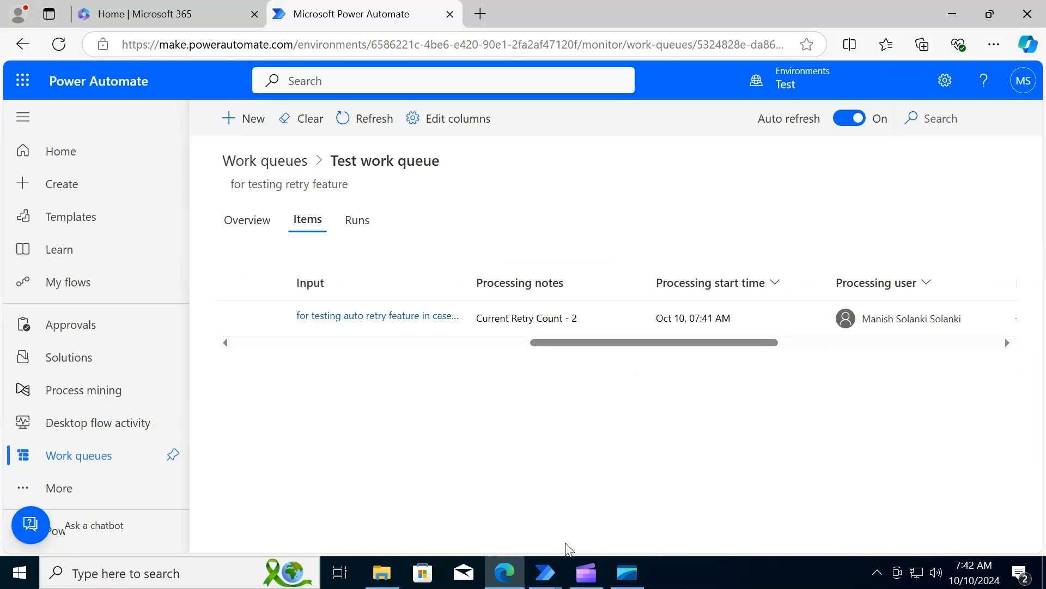
mouse_move(545, 572)
click(583, 539)
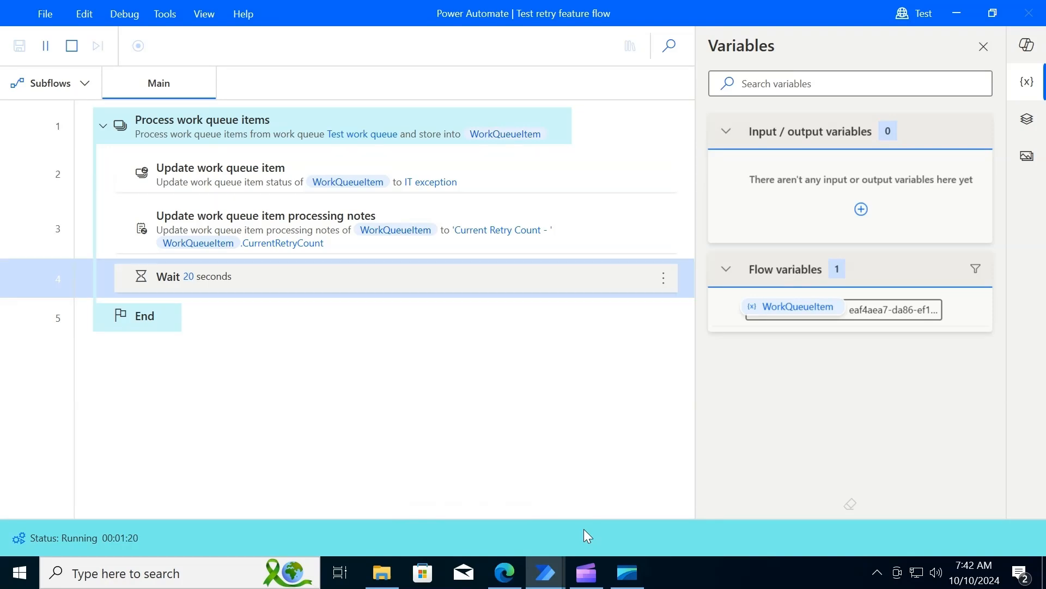
Step: Inspect the item's processing notes, processing duration and retry count in the browser, and check whether the desktop flow has finished
mouse_move(512, 583)
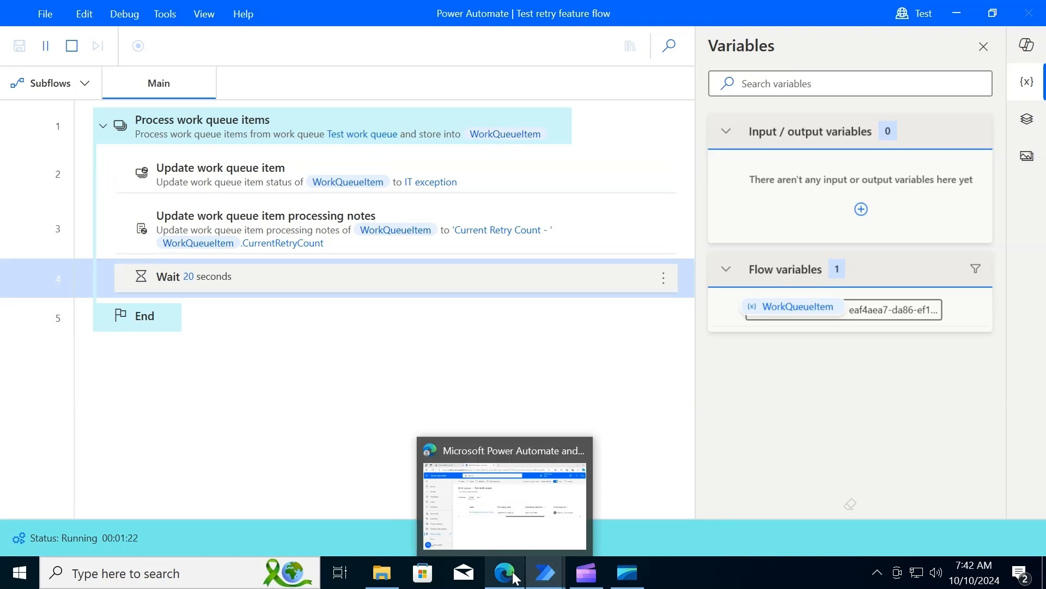
click(521, 523)
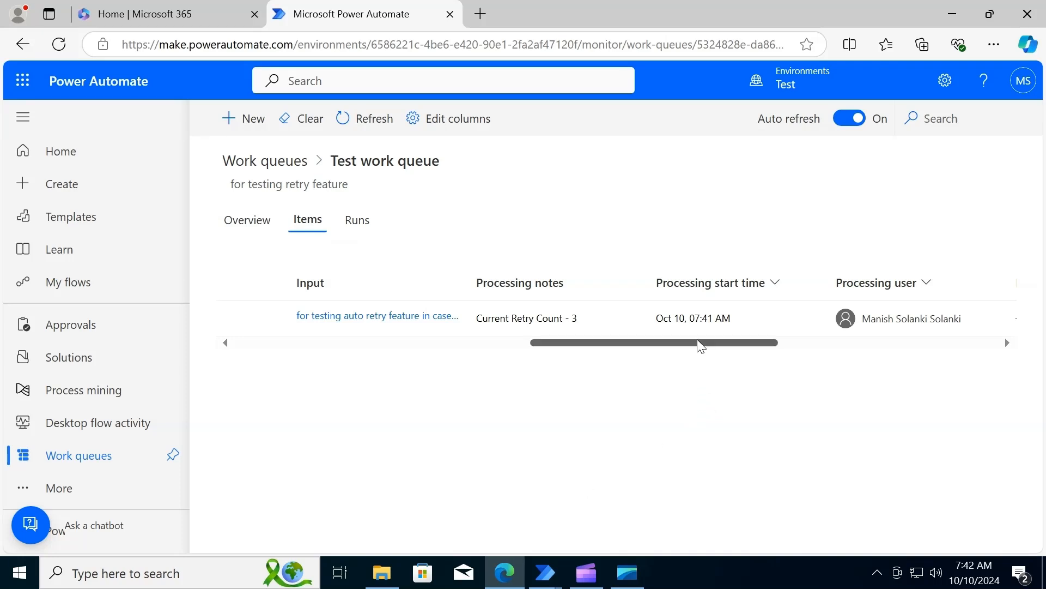
drag(701, 342, 981, 338)
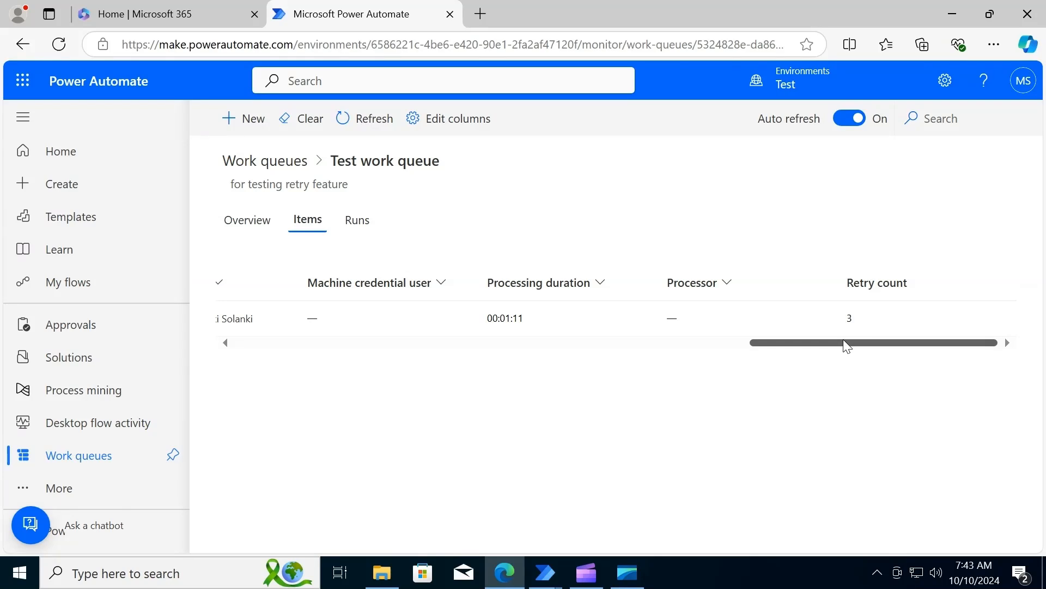
drag(845, 343, 614, 338)
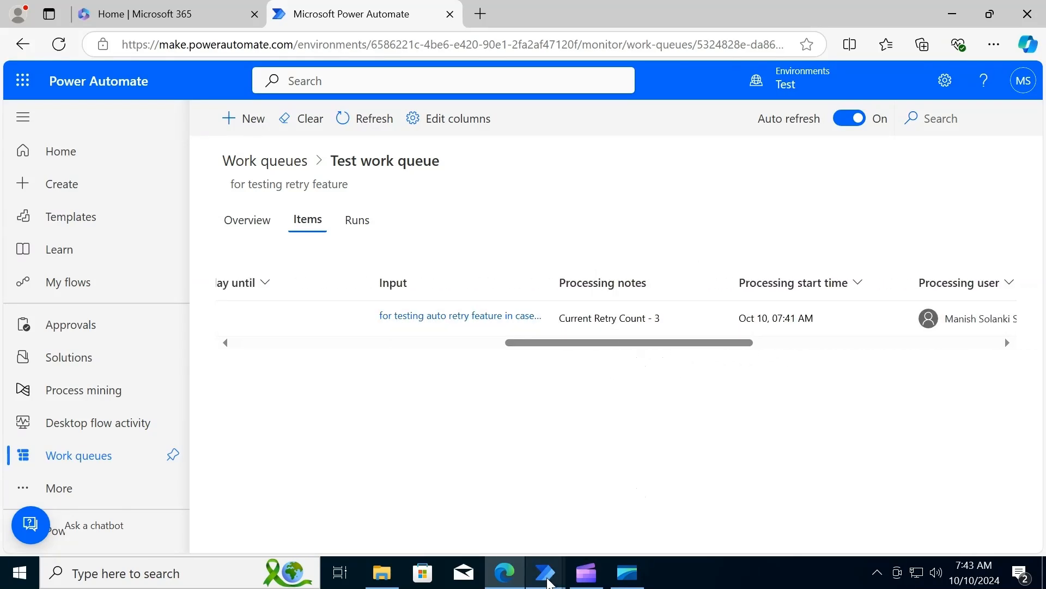
mouse_move(545, 572)
click(598, 527)
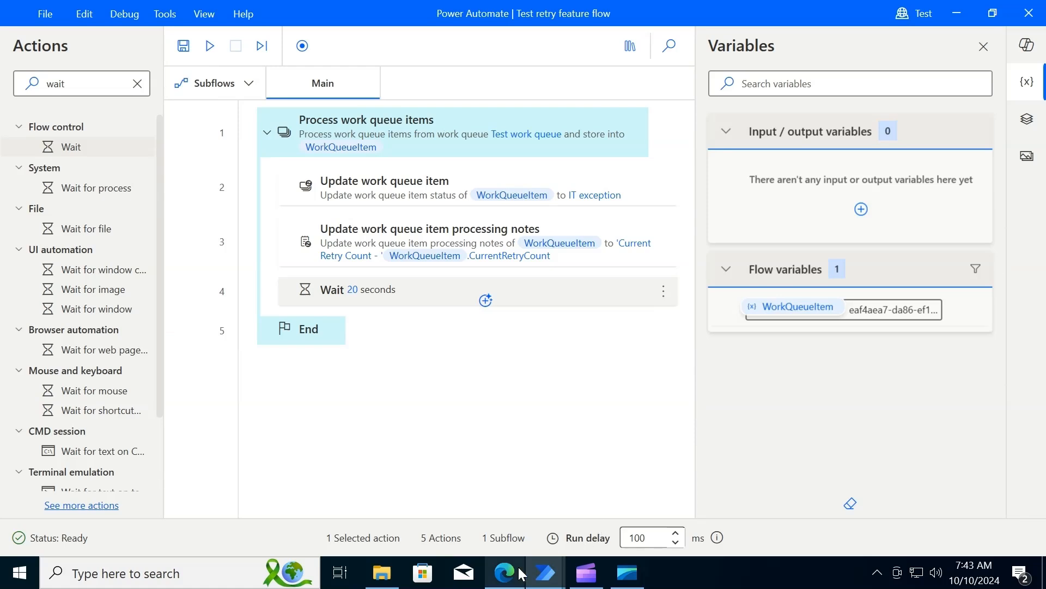
Step: In the browser, review the item's status and completion time in the Test work queue's item list
mouse_move(511, 578)
click(506, 524)
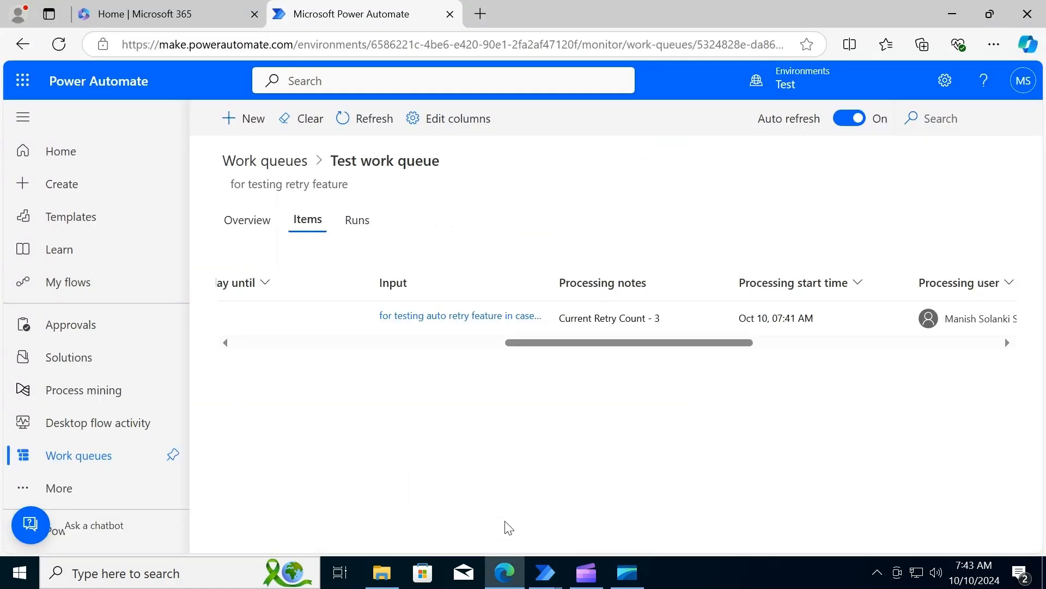
drag(695, 343, 496, 363)
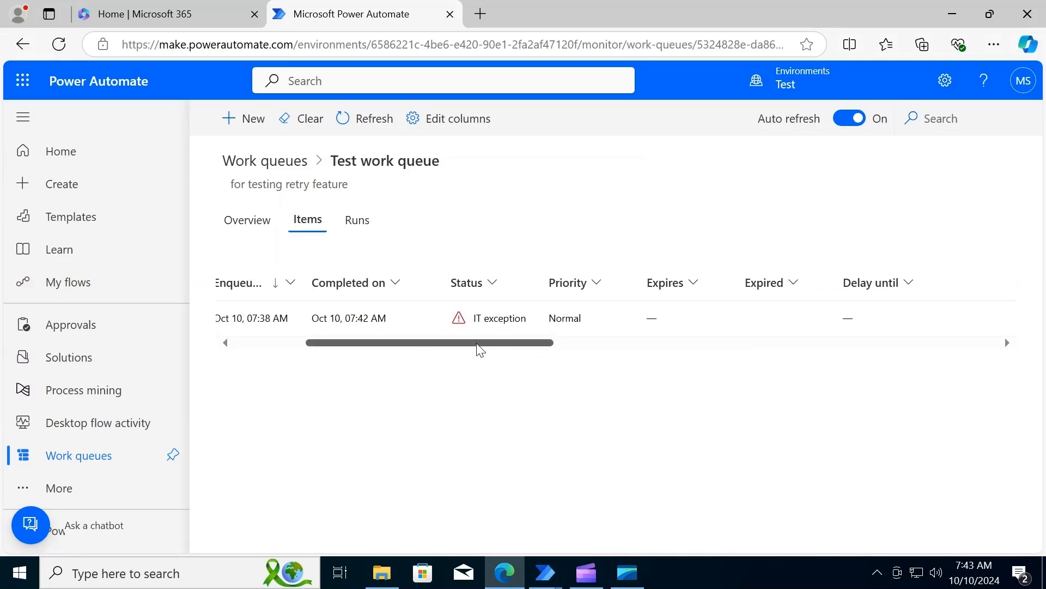
drag(480, 349, 322, 391)
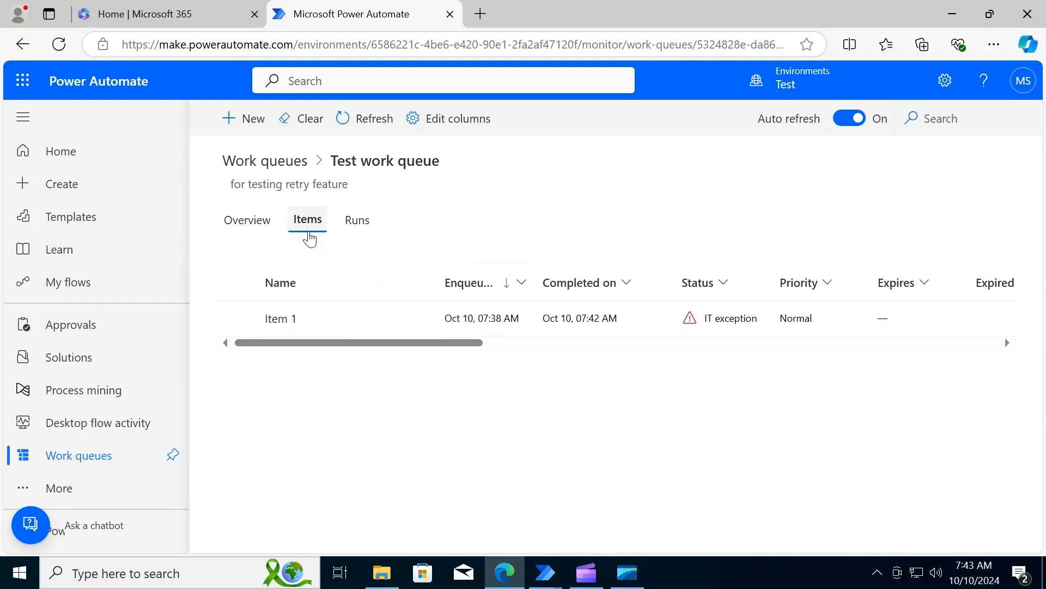
Step: Open Item 1 and examine its work queue item details, retry count and processing history
click(285, 321)
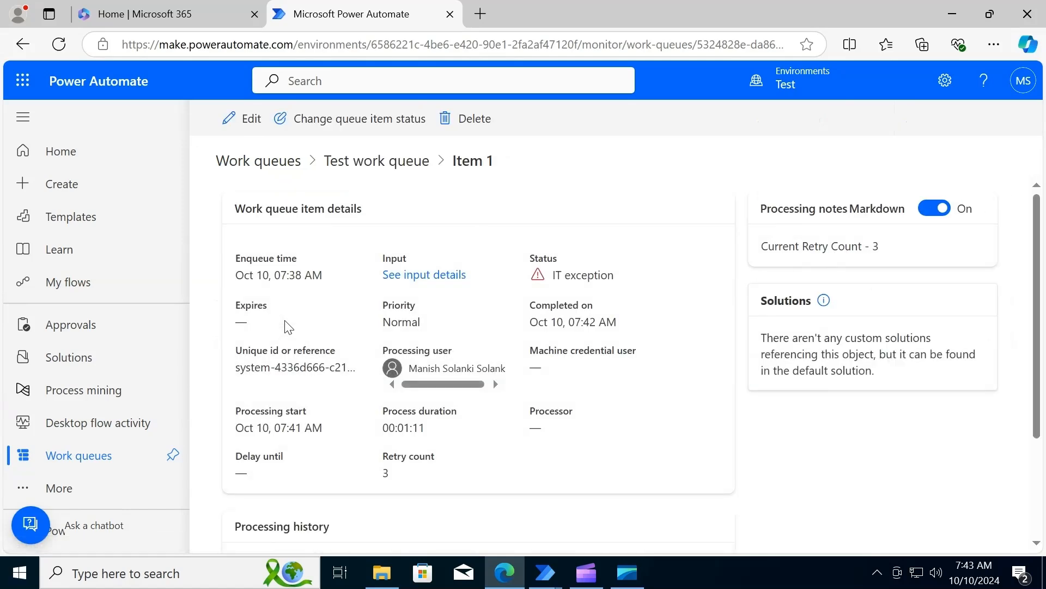
drag(1040, 198, 1044, 287)
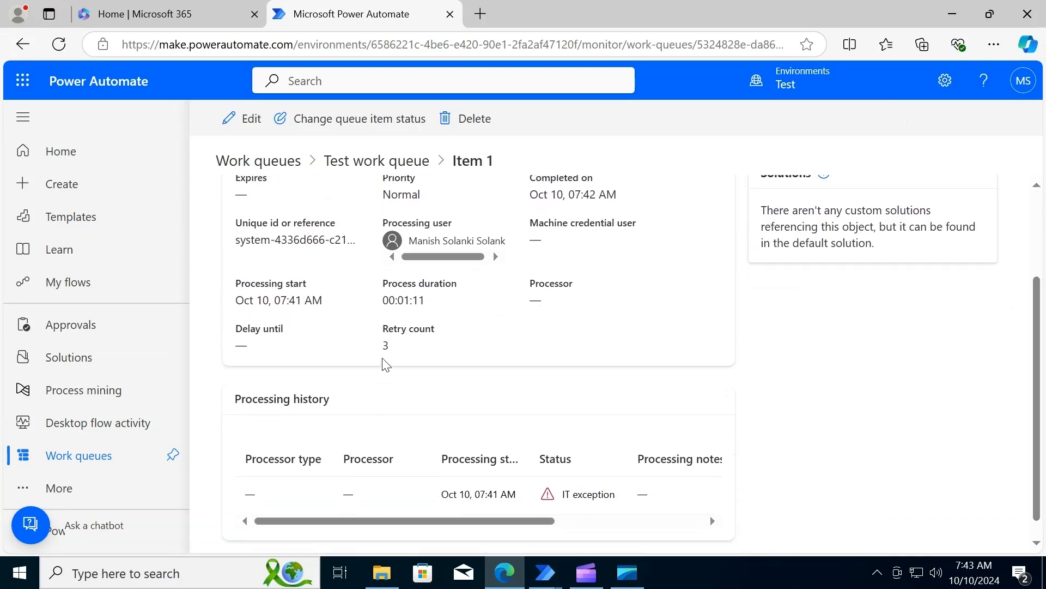
drag(1038, 286, 1021, 195)
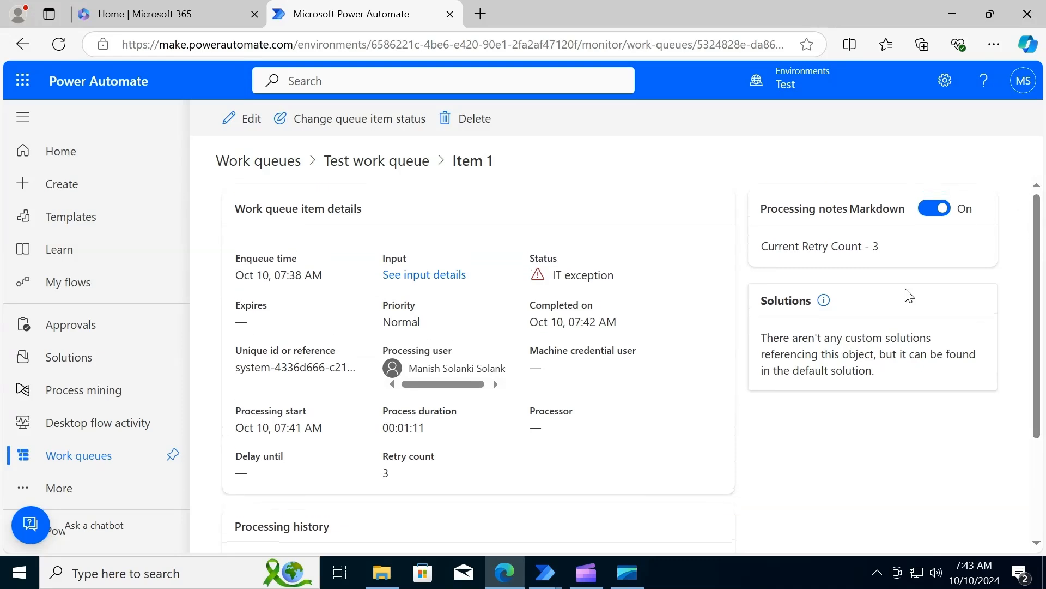